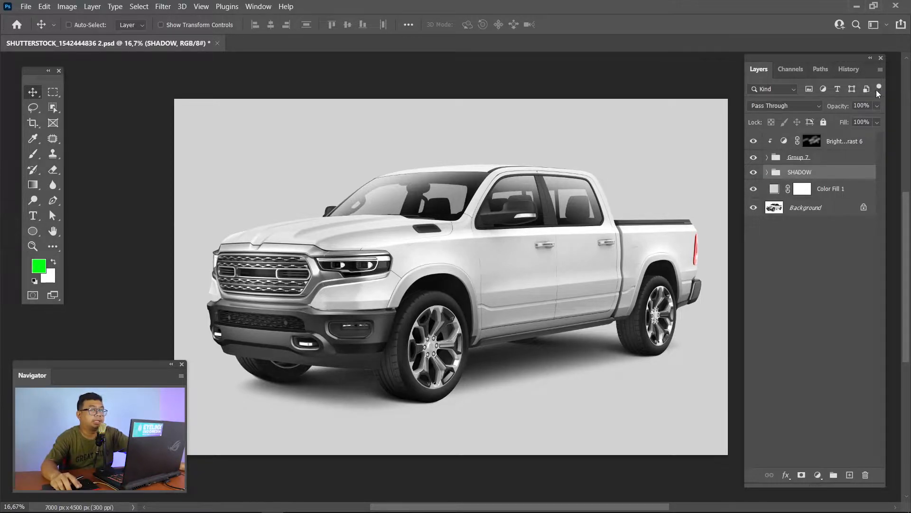
Add a new layer above the Brightness/Contrast 6 adjustment and try a green brush line along the truck's side.
left_click(852, 145)
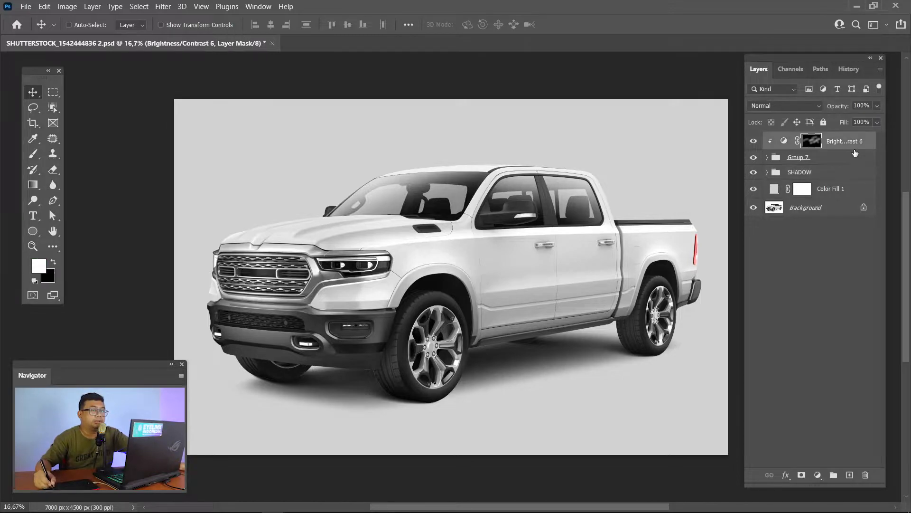
left_click(850, 475)
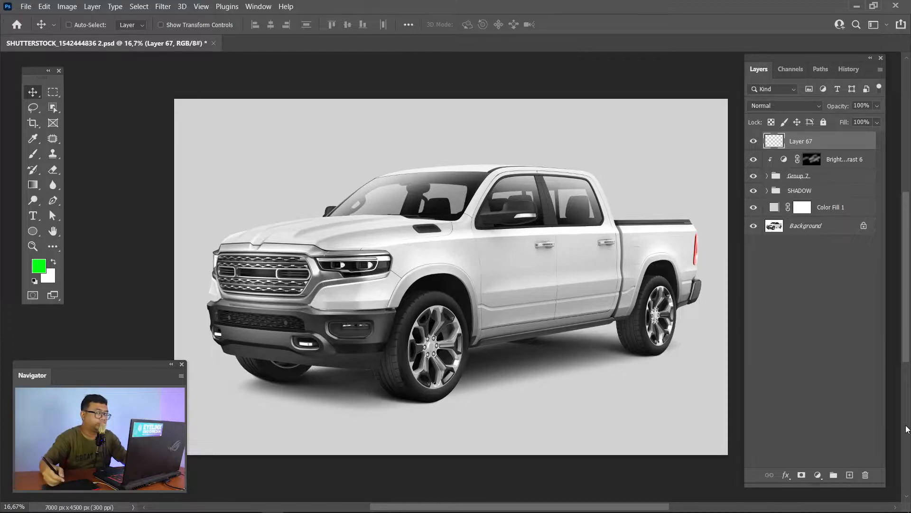
key("b")
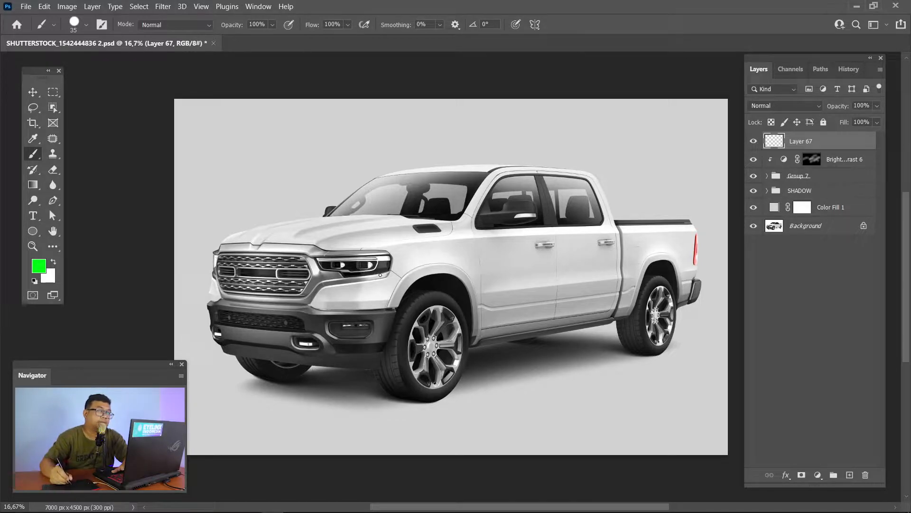
mouse_move(380, 274)
left_mouse_down()
mouse_move(602, 275)
mouse_move(705, 261)
left_mouse_up()
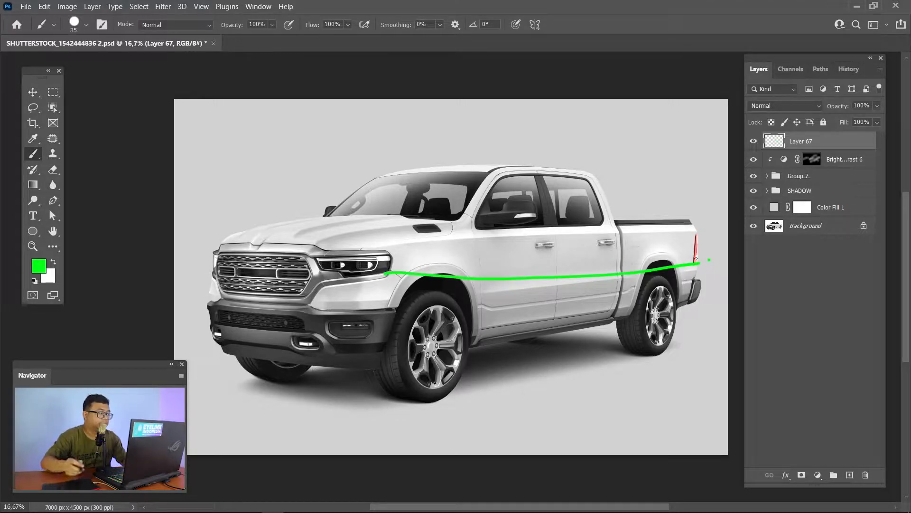
key("ctrl+plus")
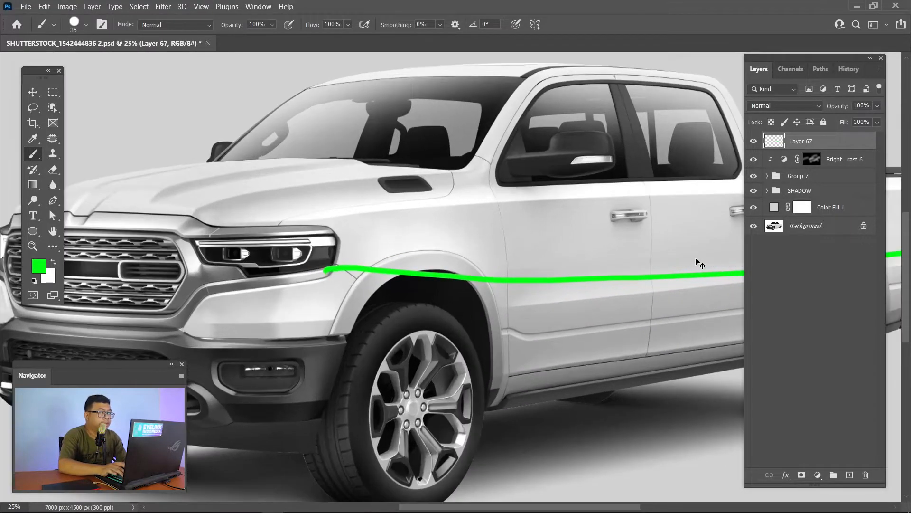
key("ctrl+plus")
key("ctrl+z")
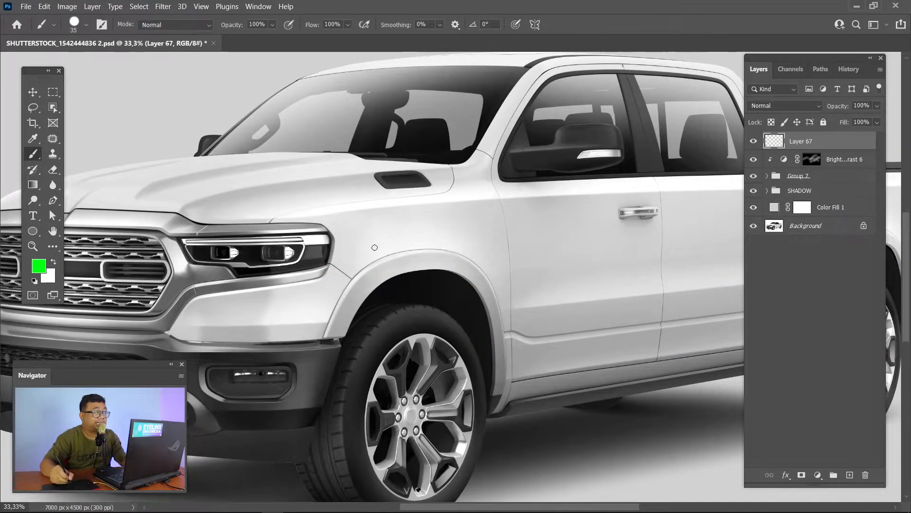
Sketch a green size-20 brush guide from the headlight over both wheel arches to the taillight, and delete that sketch layer.
key("bracketleft")
key("bracketleft")
key("bracketleft")
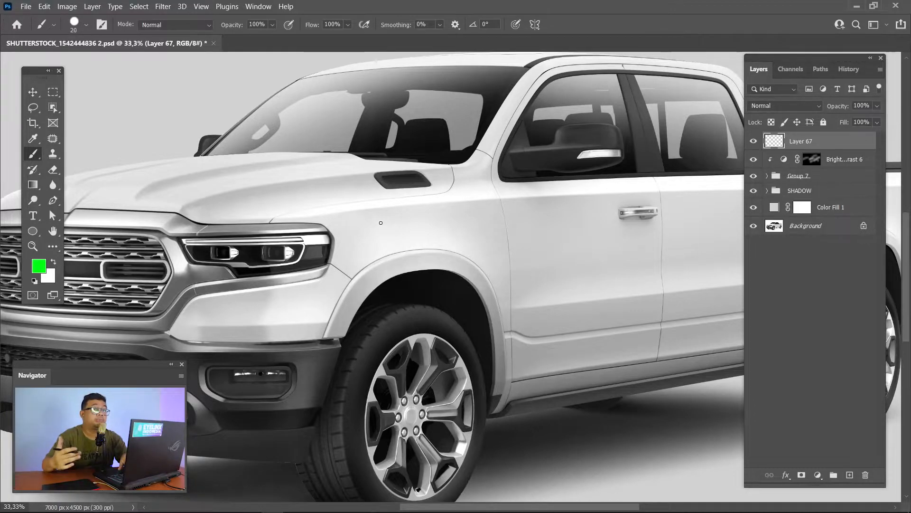
left_click(331, 260)
mouse_move(347, 267)
left_mouse_down()
mouse_move(415, 254)
mouse_move(477, 265)
mouse_move(501, 247)
left_mouse_up()
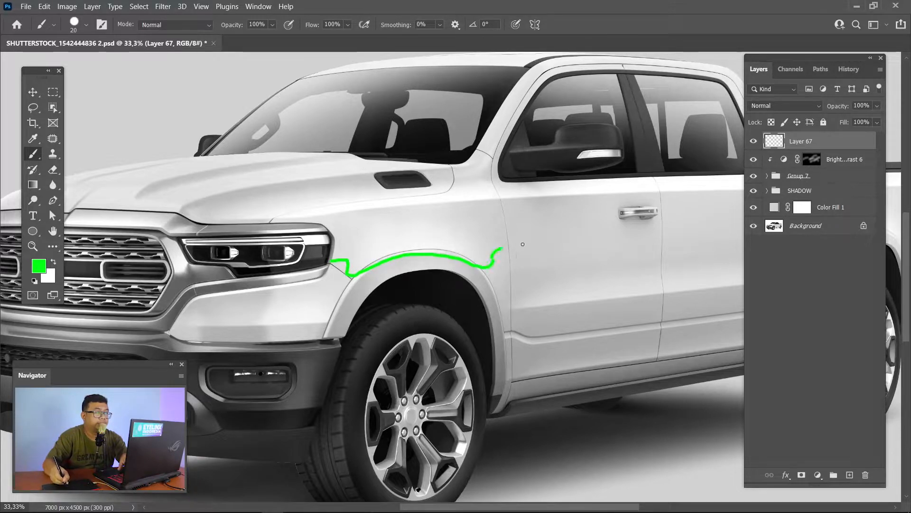
scroll(589, 234, "right", 5)
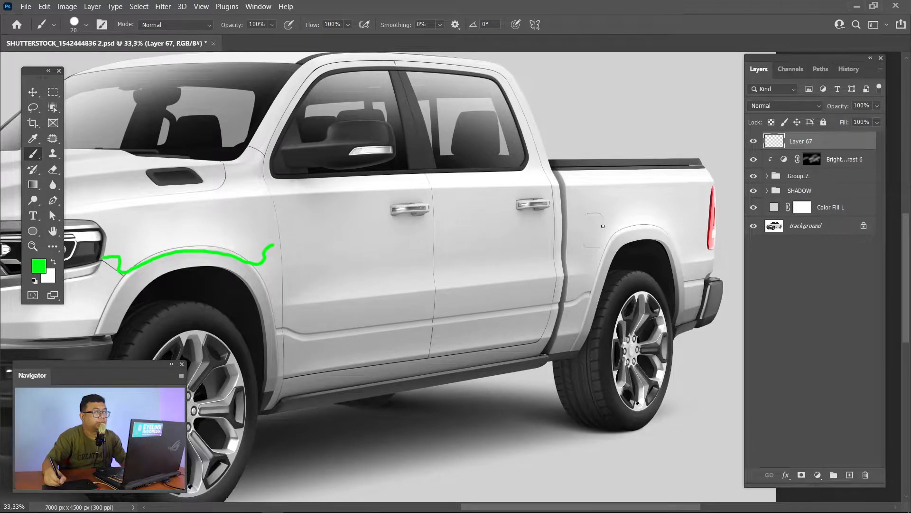
left_click(598, 227, "shift")
mouse_move(598, 227)
left_mouse_down()
mouse_move(668, 237)
mouse_move(675, 224)
mouse_move(722, 217)
left_mouse_up()
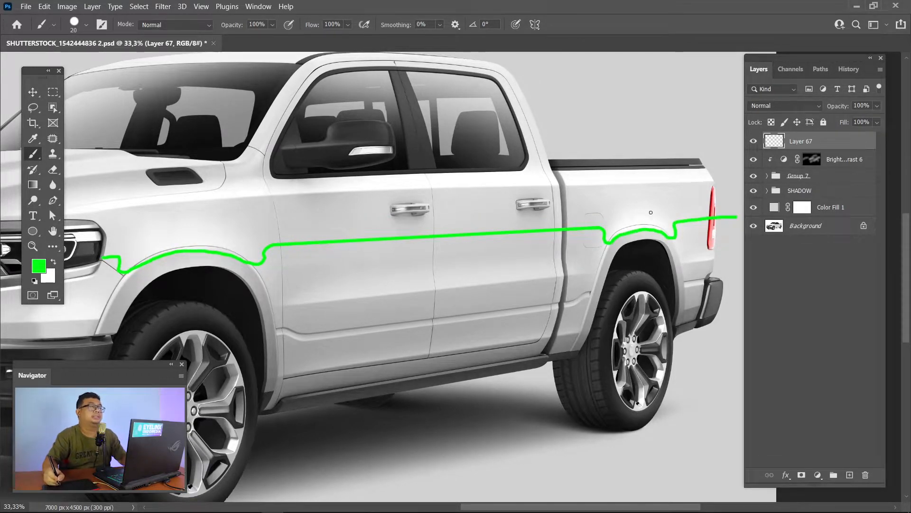
scroll(453, 285, "left", 3)
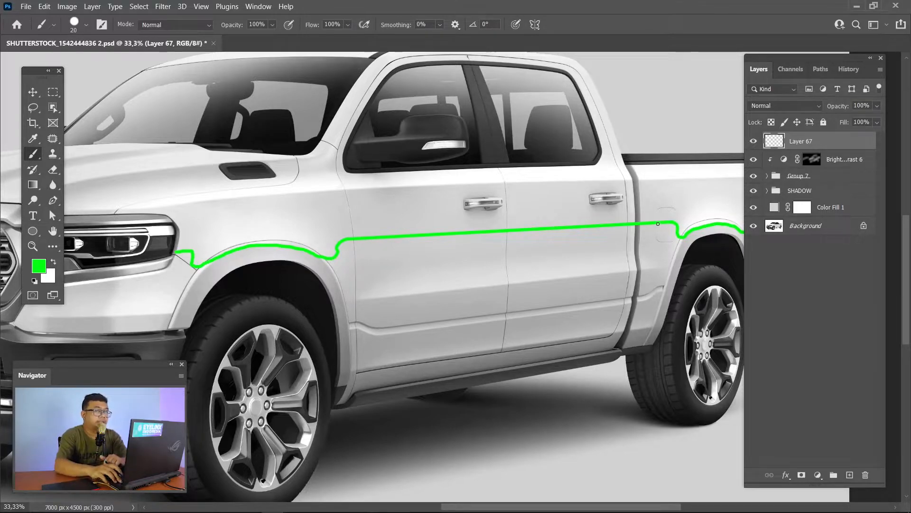
key("Delete")
key("d")
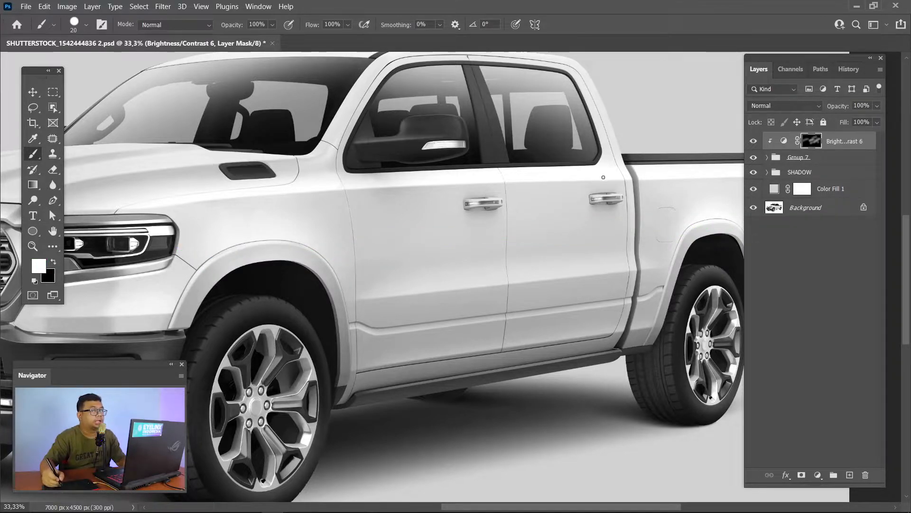
Examine the contents of the SHADOW group and Group 7, and check the body outline by loading a base body layer as a selection.
left_click(768, 172)
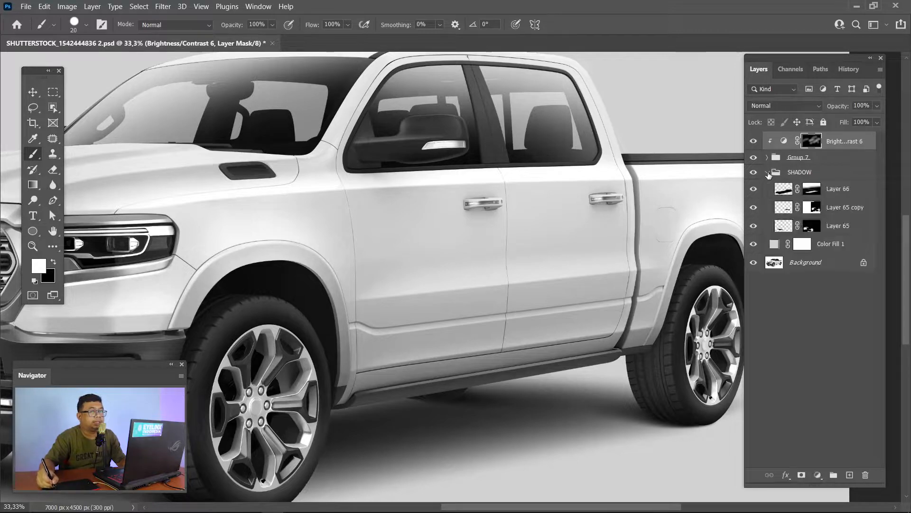
left_click(767, 172)
left_click(768, 157)
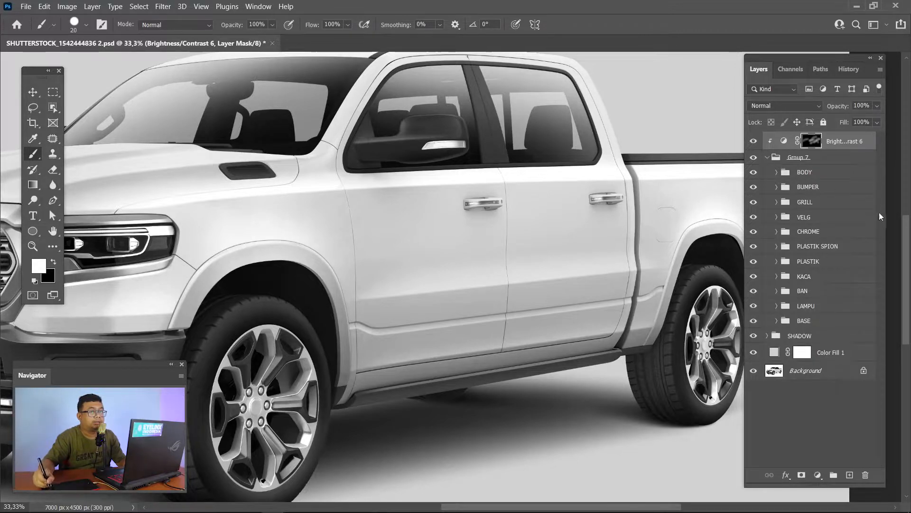
left_click(777, 321)
left_click(777, 321)
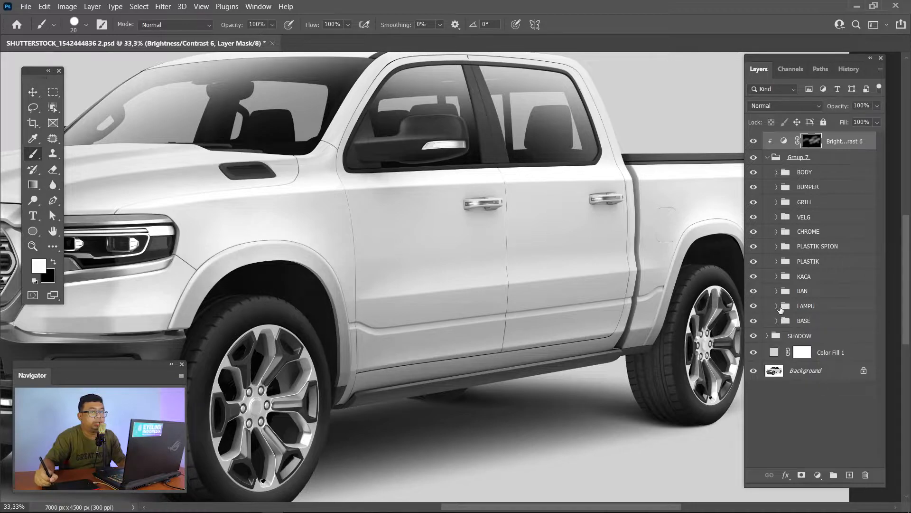
left_click(777, 173)
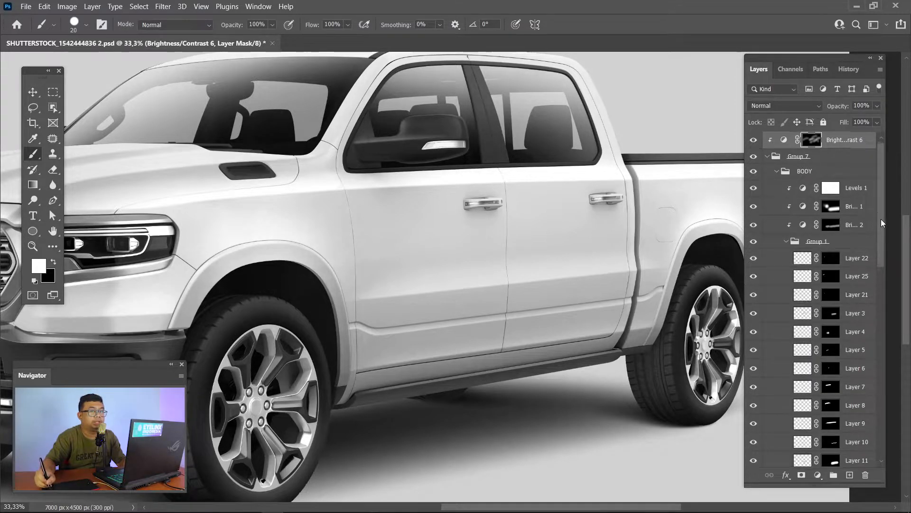
left_click_drag(881, 223, 881, 368)
left_click(810, 355, "ctrl")
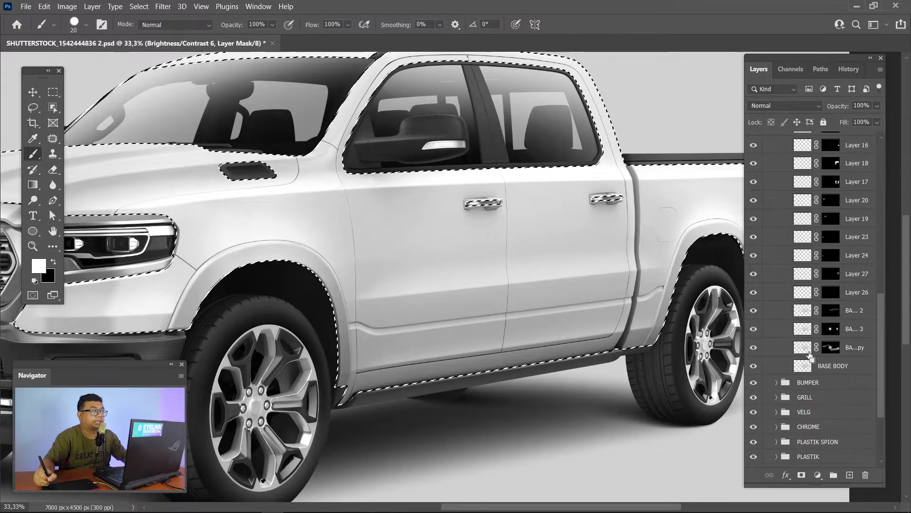
key("ctrl+d")
Start a Pen tool path at the headlight's lower rear corner and curve it down to the front wheel arch's leading edge.
key("z")
left_click(394, 287)
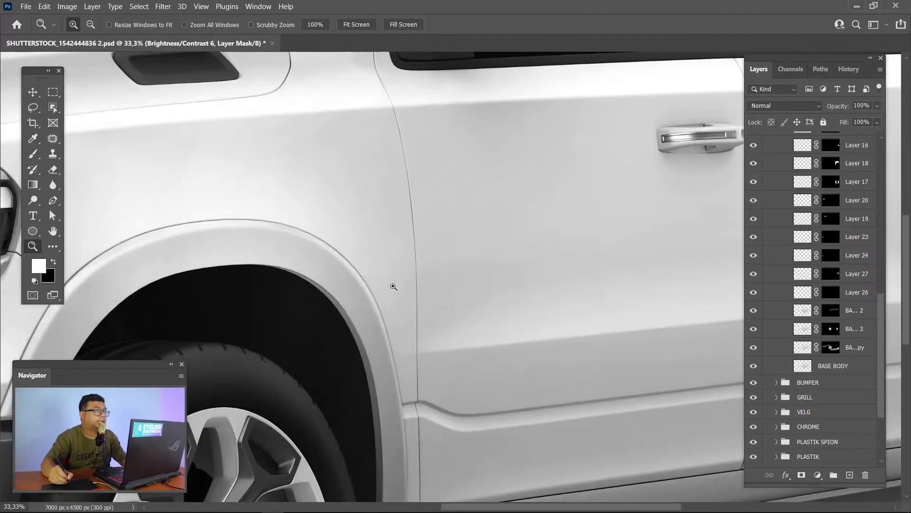
left_click_drag(394, 286, 411, 194)
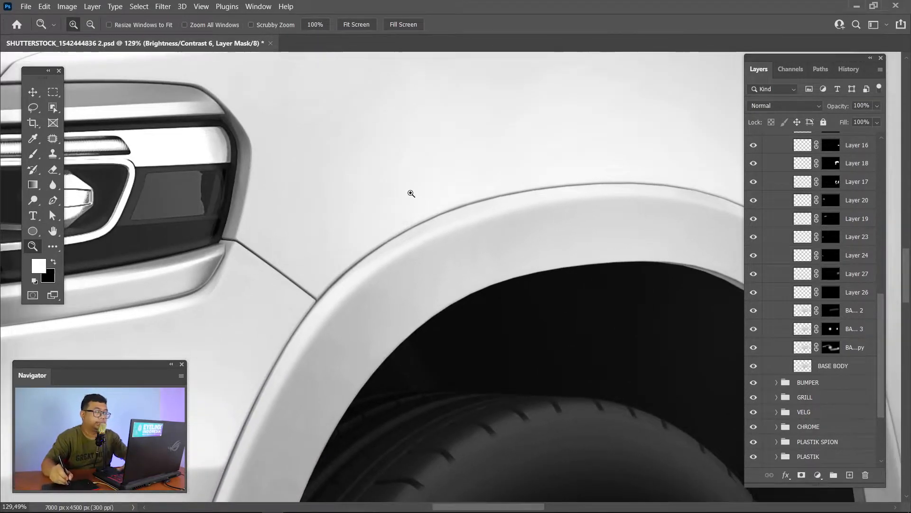
key("p")
left_click(241, 218)
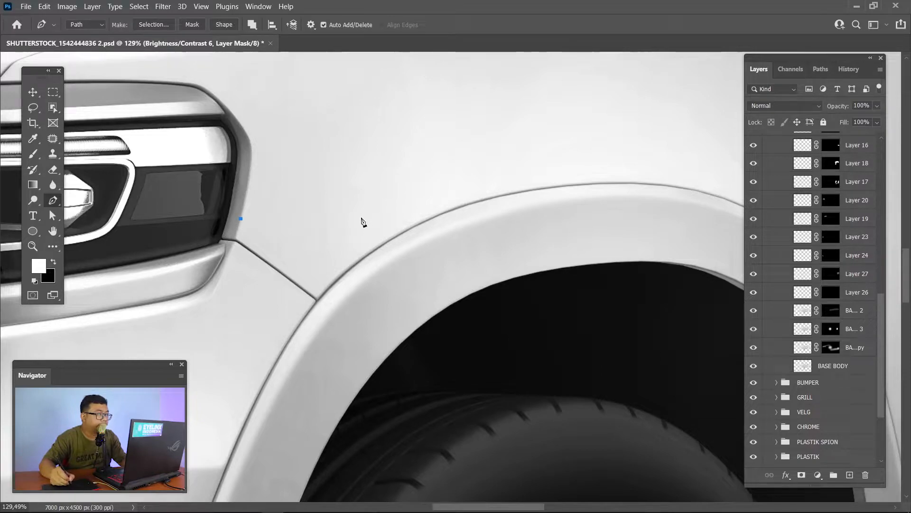
key("ctrl+z")
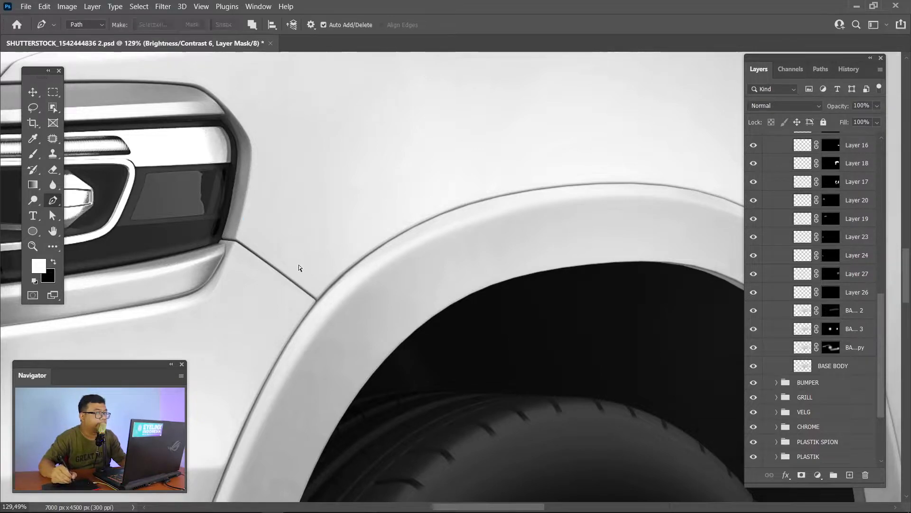
left_click(240, 236)
key("ctrl+z")
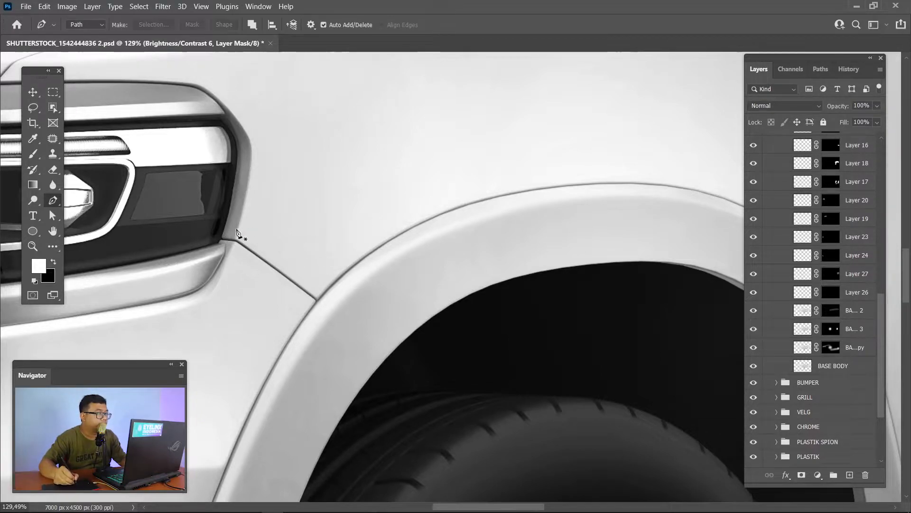
left_click(237, 228)
left_click_drag(337, 277, 403, 214)
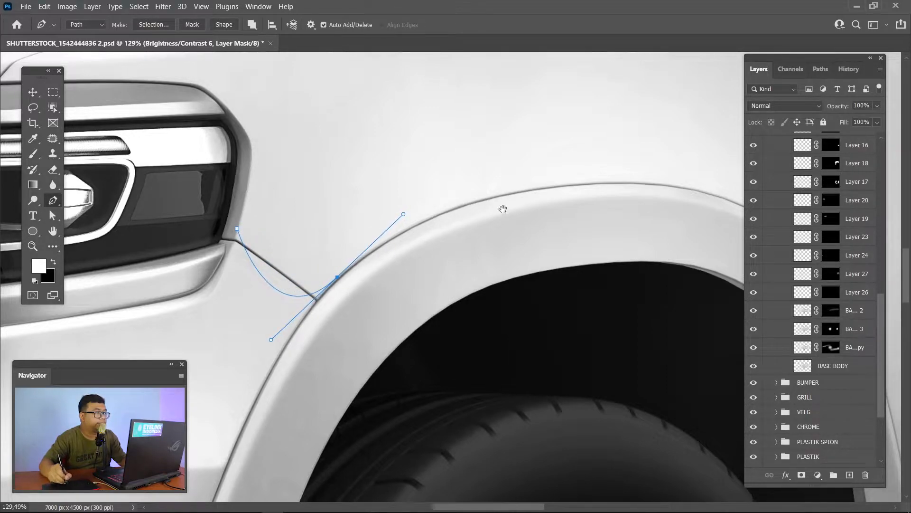
Trace the path along the upper edge of the front wheel arch and down its rear side.
left_click_drag(503, 209, 570, 192)
scroll(519, 193, "down", 3)
scroll(519, 194, "right", 5)
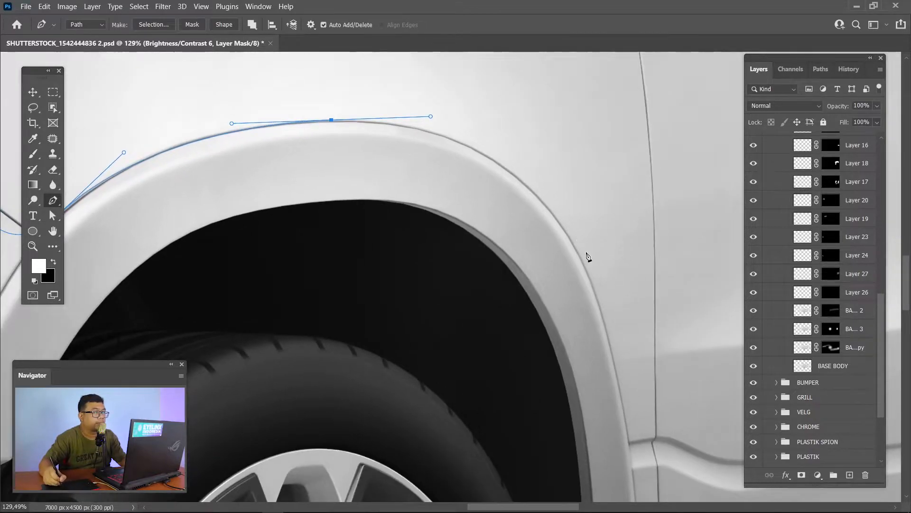
left_click_drag(554, 215, 600, 276)
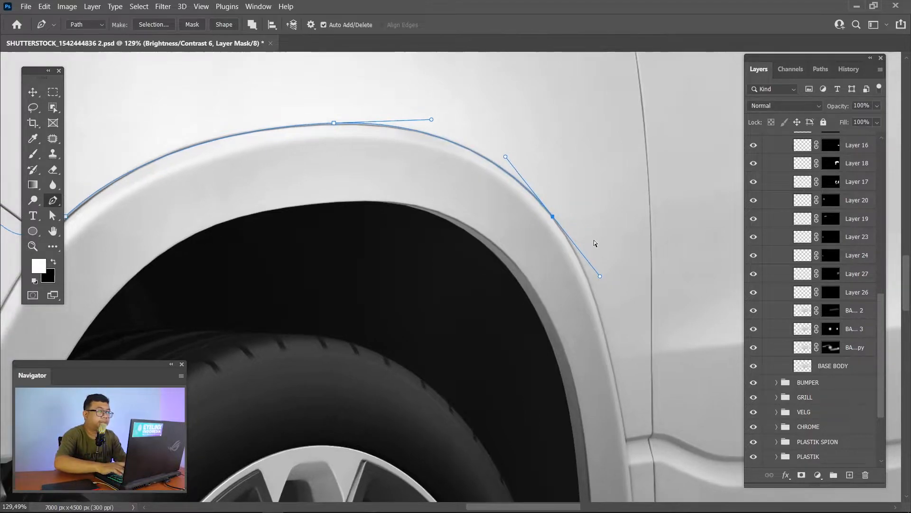
Curve the path up from the front wheel arch onto the front door and extend it nearly straight across both doors below the handles.
scroll(594, 240, "down", 2)
scroll(584, 176, "right", 3)
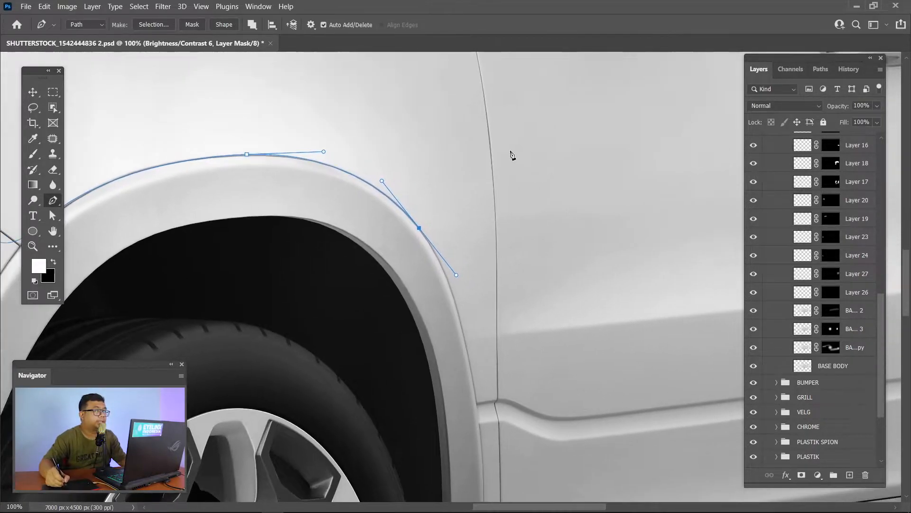
left_click_drag(507, 151, 579, 145)
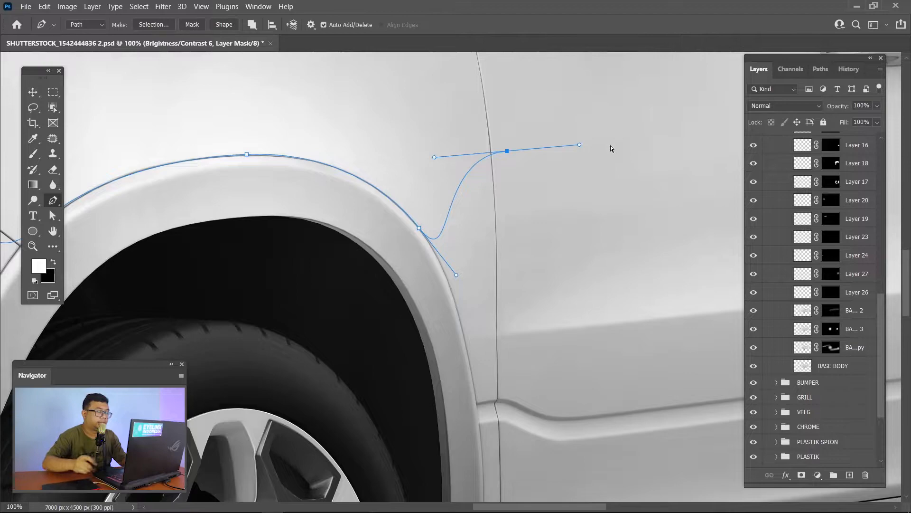
scroll(610, 146, "down", 2)
left_click_drag(567, 204, 432, 210)
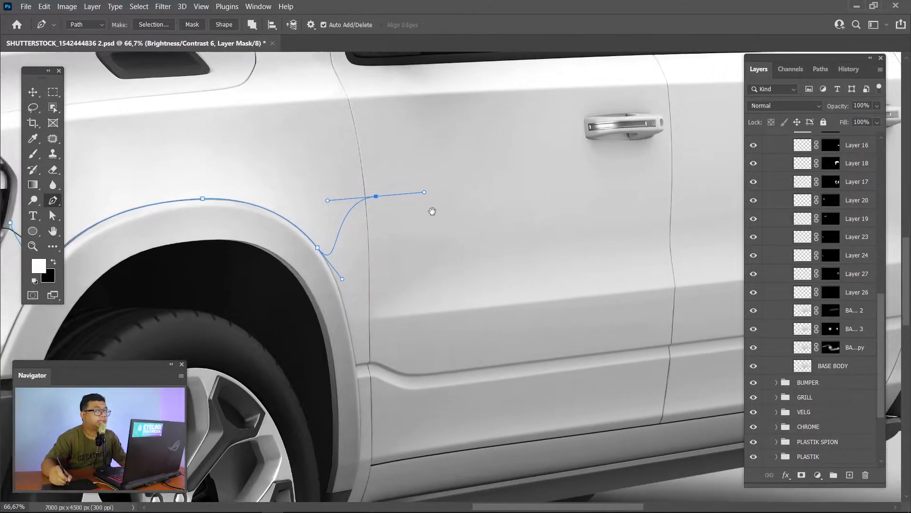
scroll(432, 210, "right", 5)
left_click_drag(646, 162, 726, 160)
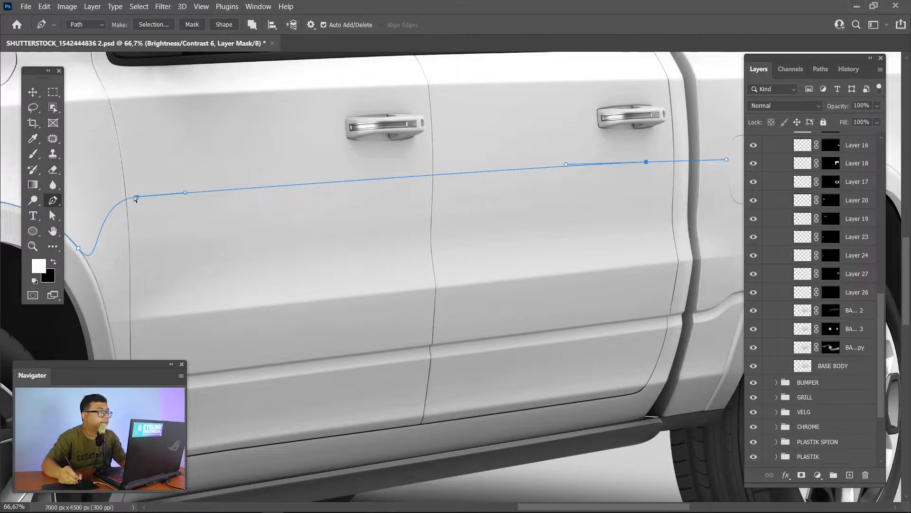
left_click(135, 196)
Move the path's end anchor from the rear door onto the bed panel just behind the cab seam.
scroll(498, 207, "right", 3)
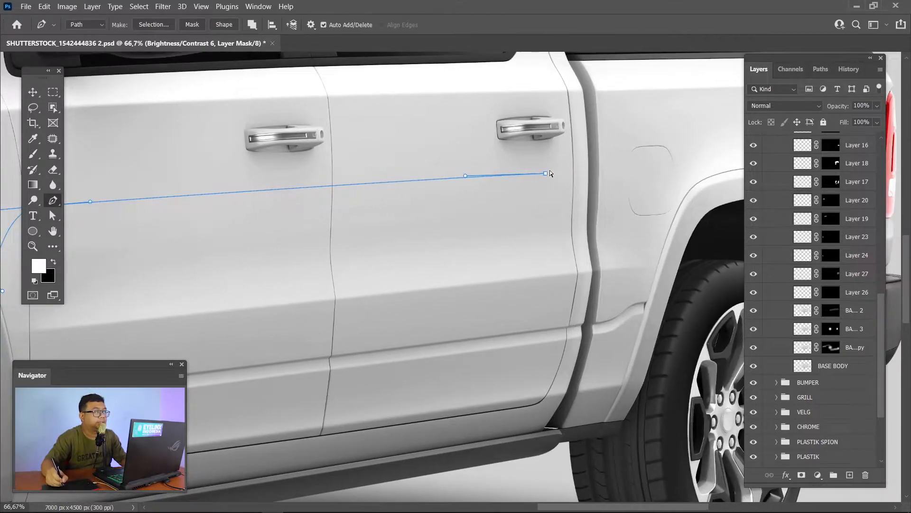
left_click_drag(547, 173, 536, 172)
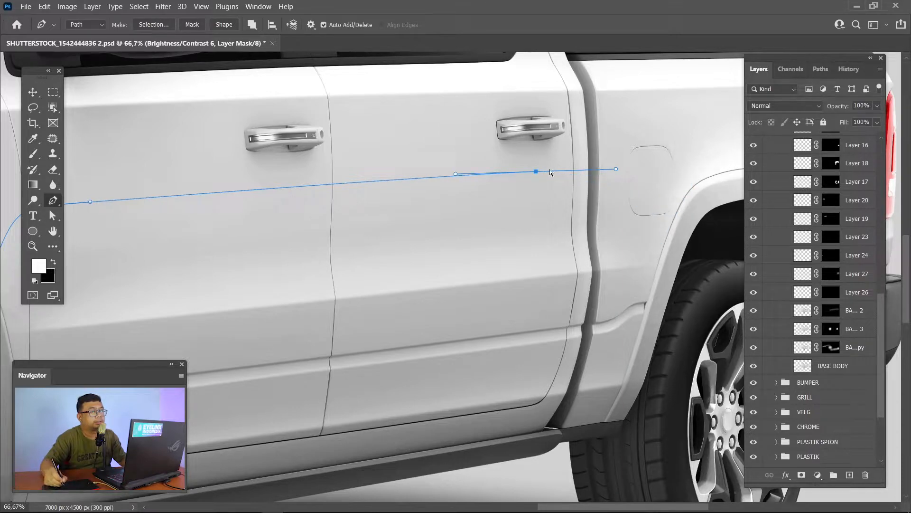
left_click_drag(538, 172, 617, 170)
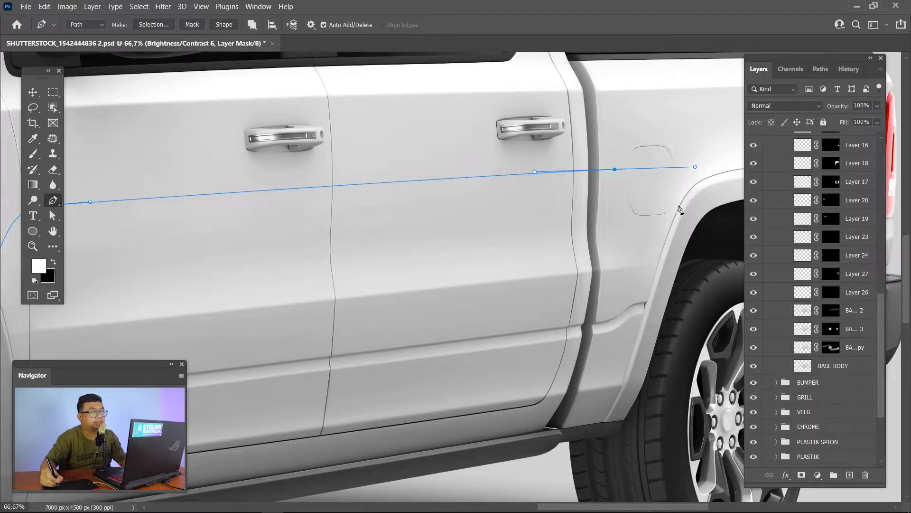
Curve the path down to the front edge of the rear wheel arch and fine-tune the anchors at both ends of the bend.
left_click_drag(681, 204, 703, 177)
left_click_drag(616, 169, 603, 169)
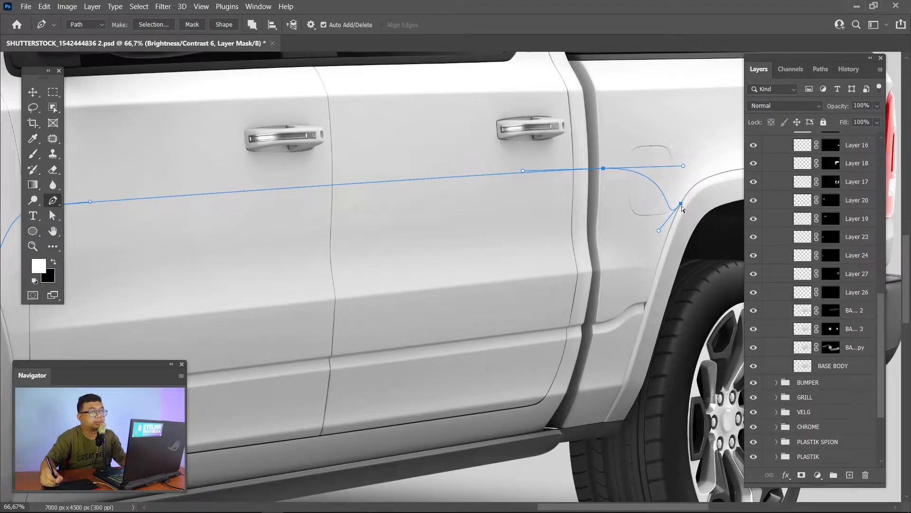
left_click_drag(682, 204, 683, 200)
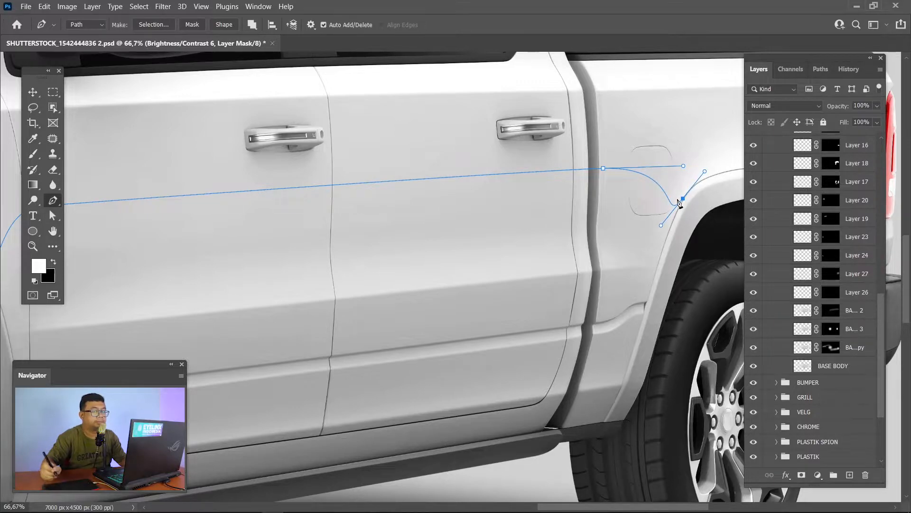
key("ctrl+plus")
key("ctrl+plus")
left_click_drag(489, 193, 421, 252)
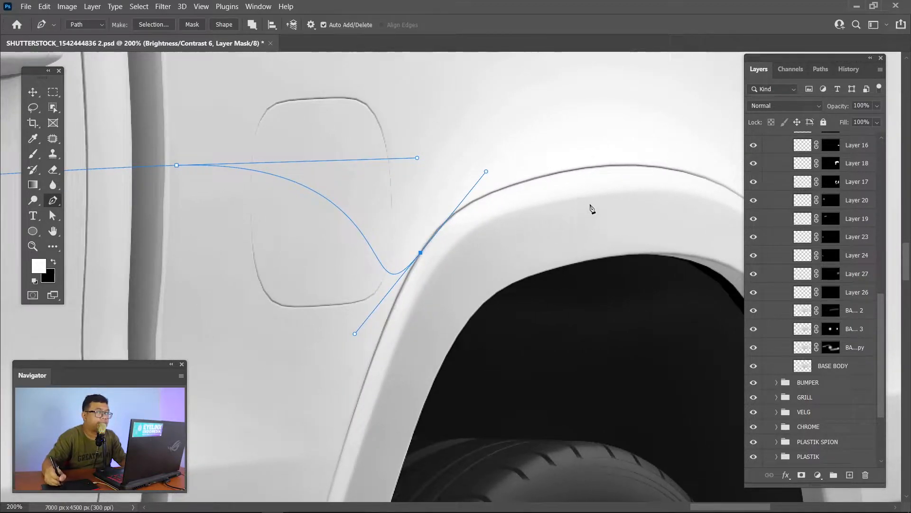
Trace the path along the upper edge of the rear wheel arch and down its rear side, adding an anchor to refine the curve.
left_click_drag(625, 166, 730, 146)
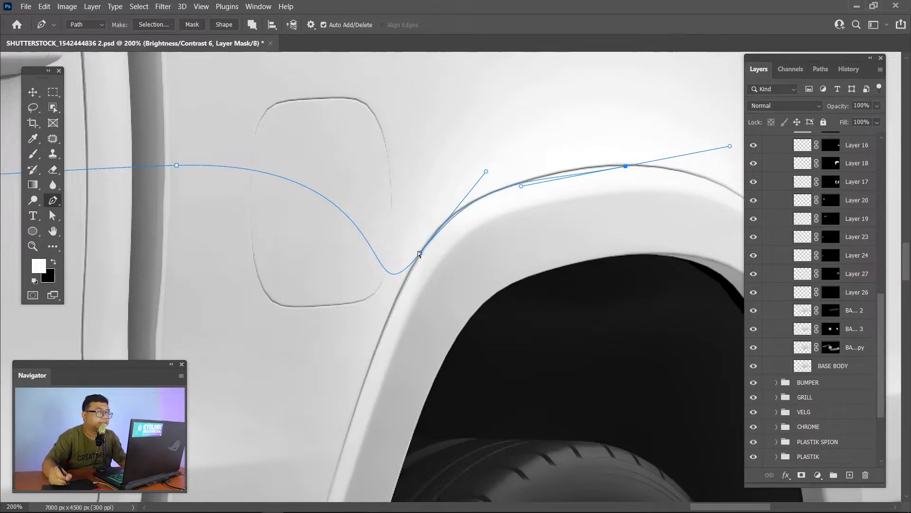
left_click_drag(486, 171, 565, 169)
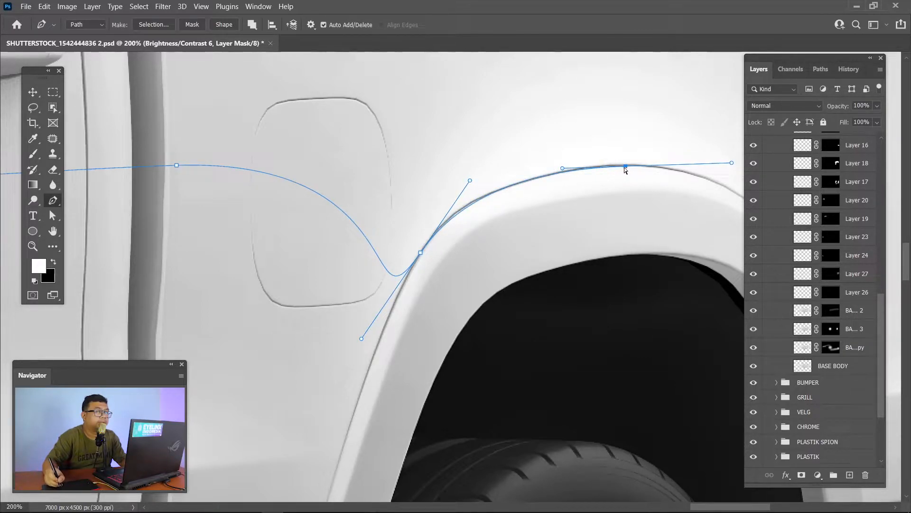
left_click(465, 209)
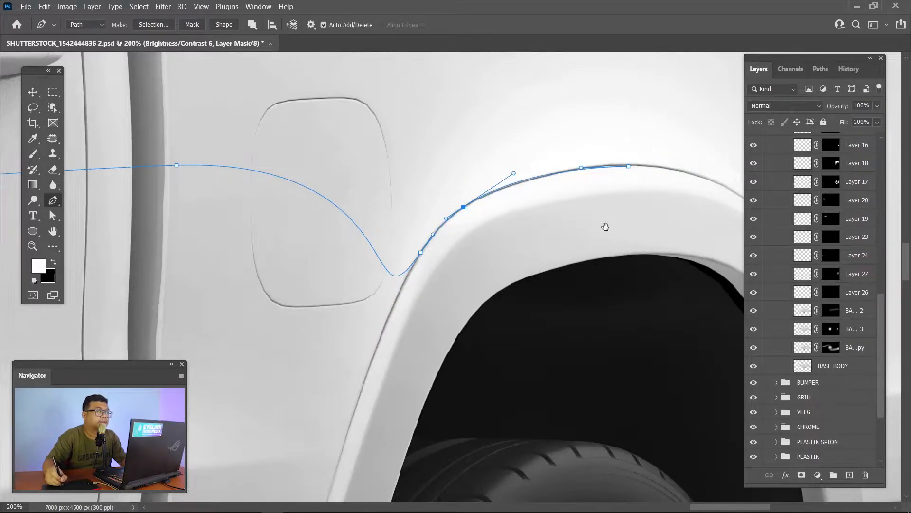
left_click_drag(606, 226, 524, 215)
left_click(517, 209)
Curve the path up from the rear wheel arch and extend it across the bed panel to the tail light.
left_click_drag(612, 132, 657, 119)
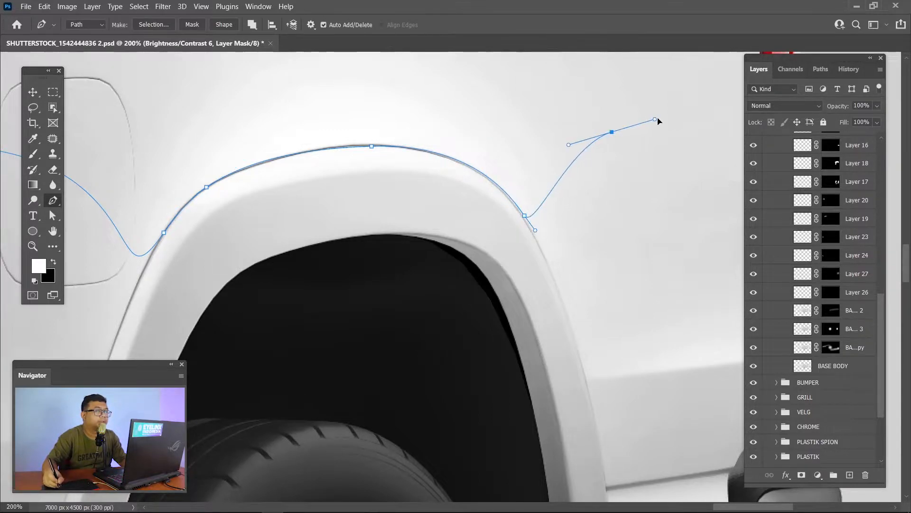
key("ctrl+z")
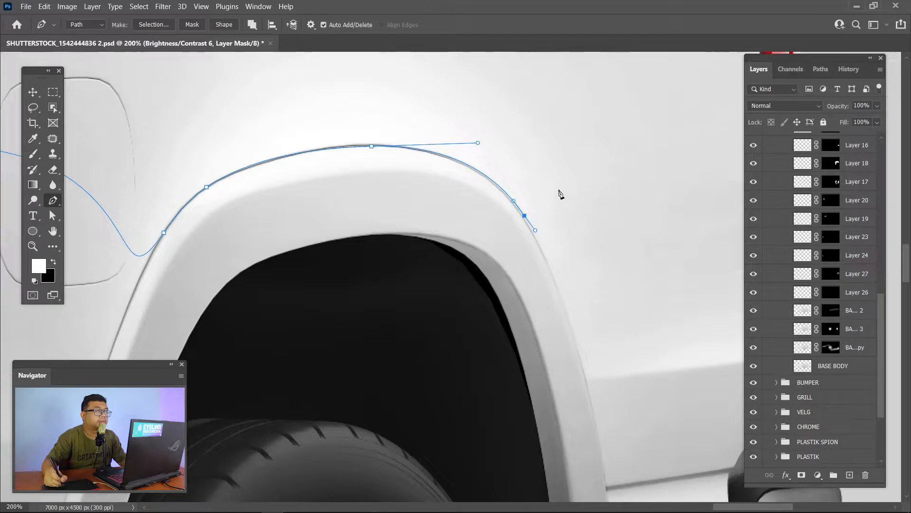
key("ctrl+minus")
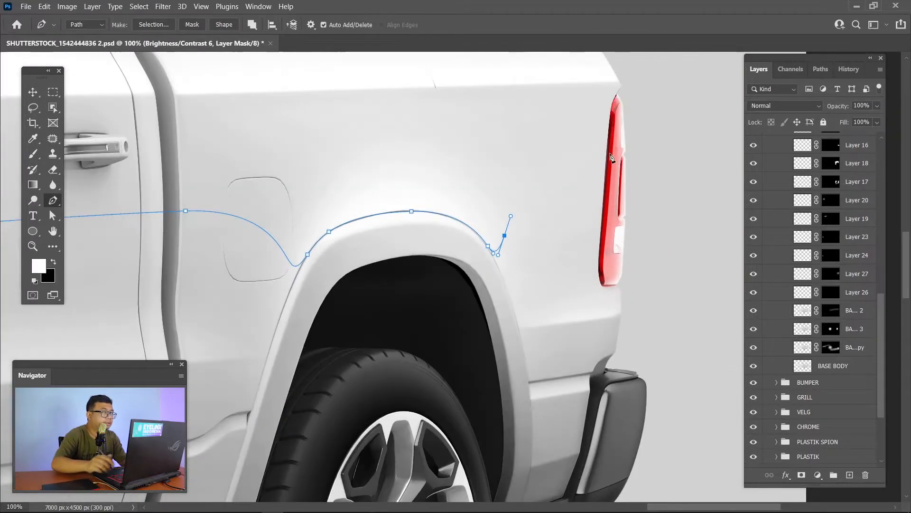
left_click_drag(619, 186, 711, 181)
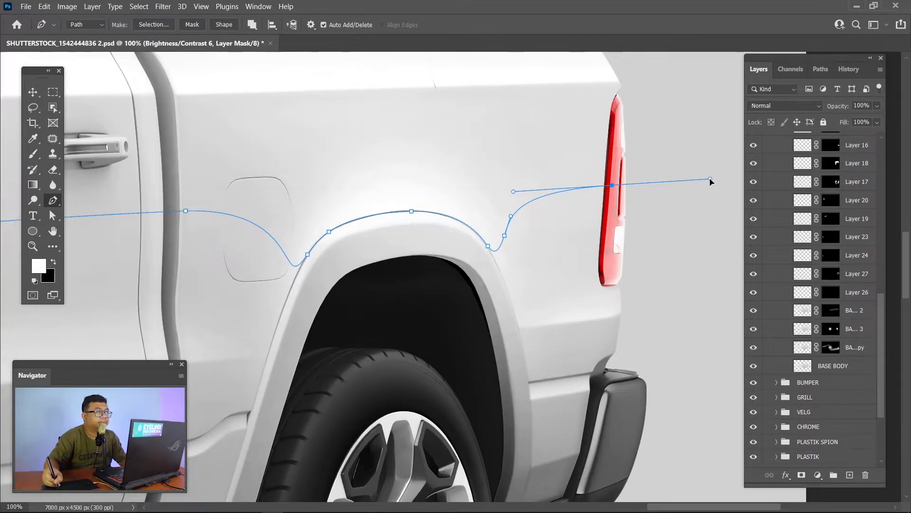
left_click(617, 185)
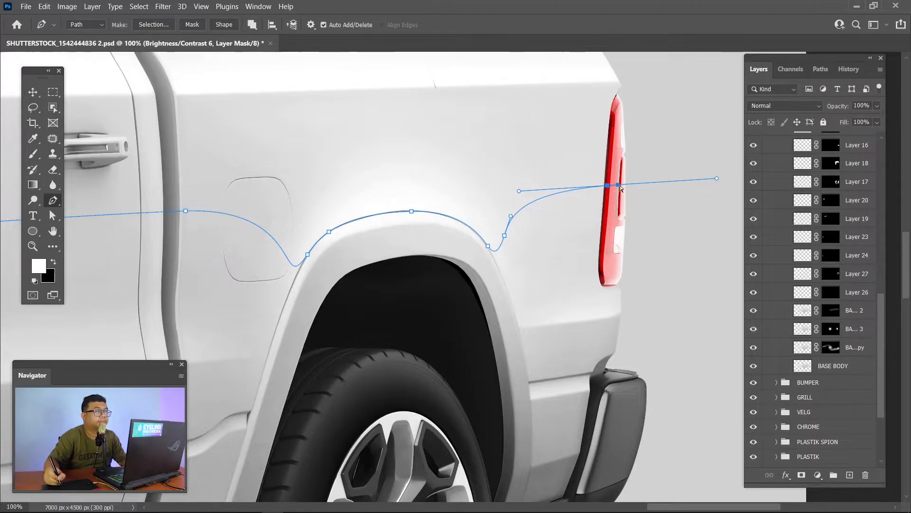
Route the path around the outside of the pickup's roof and hood, and close it at the headlight to enclose the upper body.
key("ctrl+minus")
key("ctrl+minus")
key("ctrl+minus")
key("ctrl+minus")
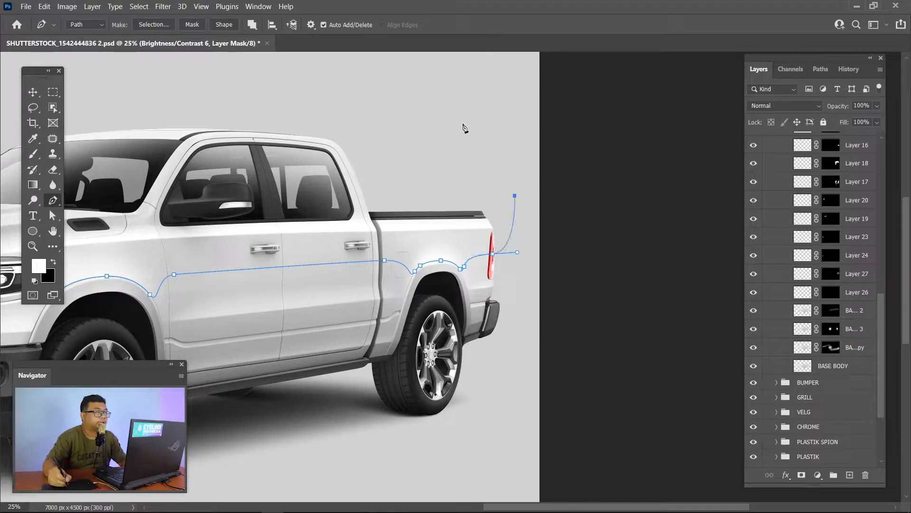
left_click_drag(293, 86, 478, 95)
left_click(300, 101)
left_click_drag(217, 124, 208, 125)
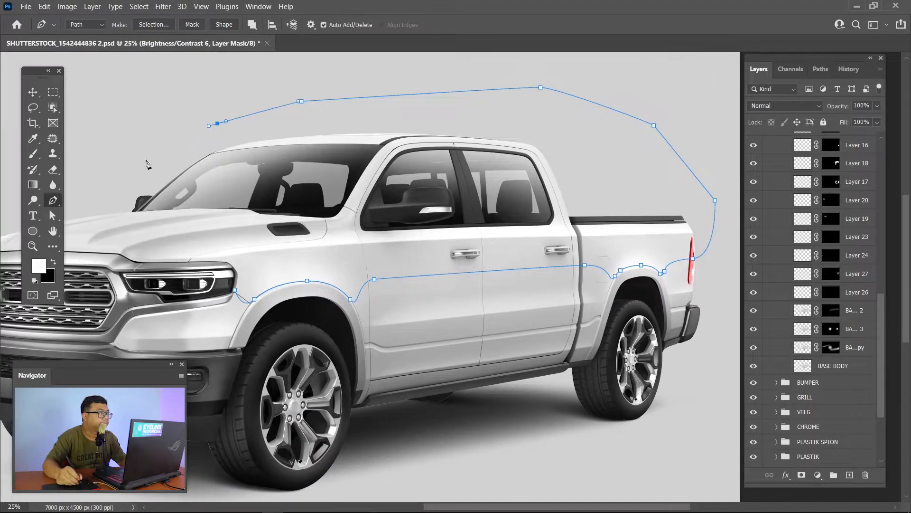
left_click_drag(4, 208, 178, 176)
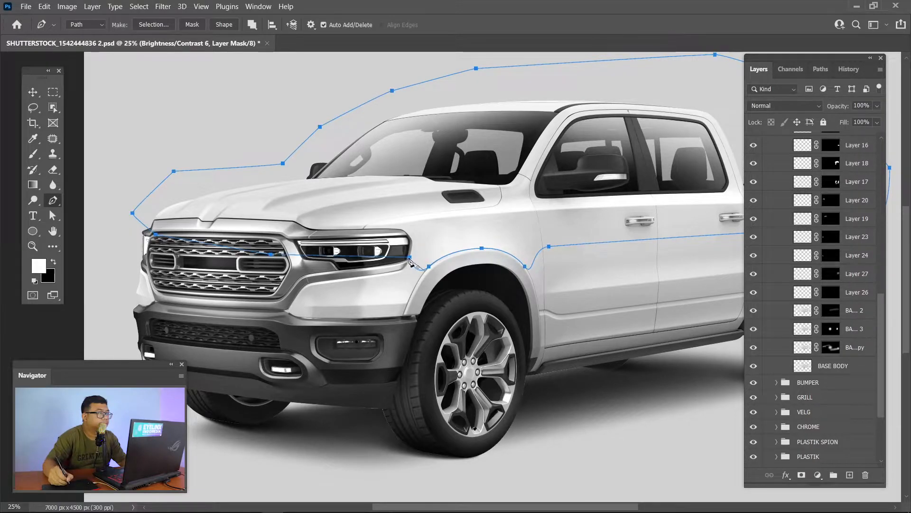
left_click_drag(522, 170, 409, 161)
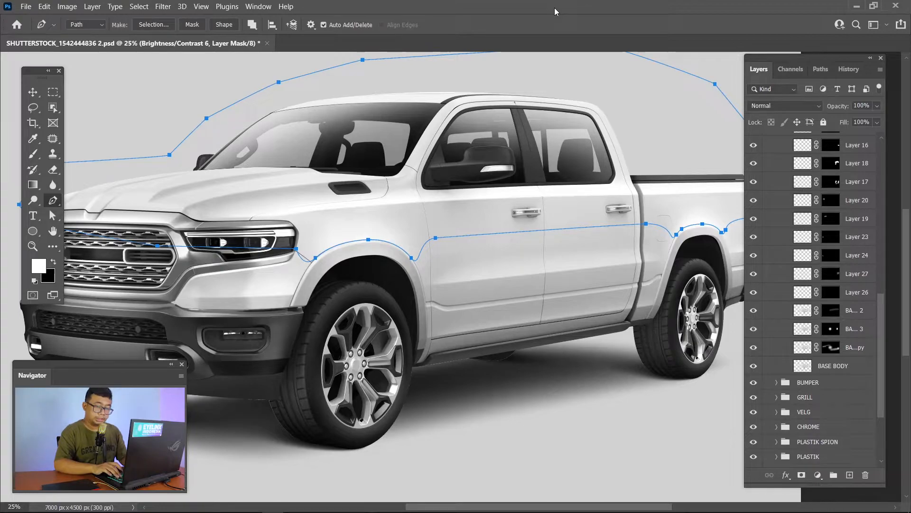
Convert the closed path to a selection and feather it by 0.5 pixels.
key("ctrl+Return")
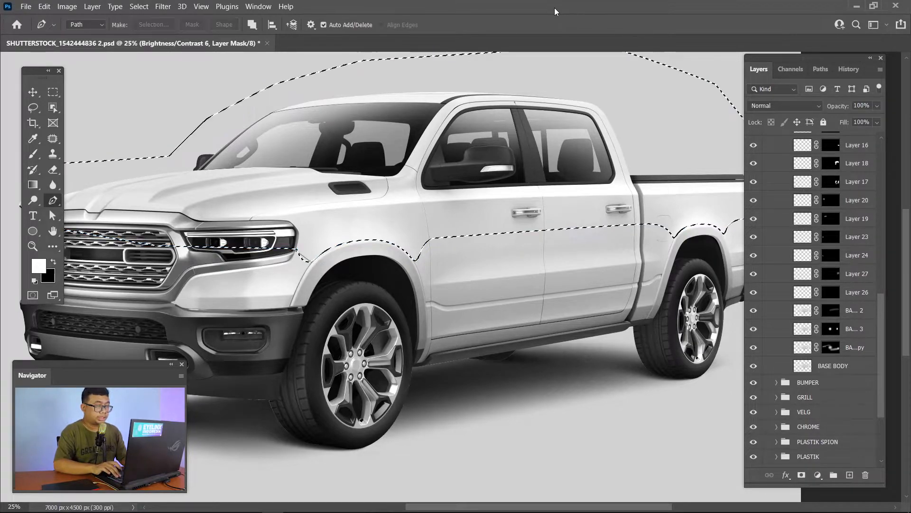
key("m")
right_click(551, 167)
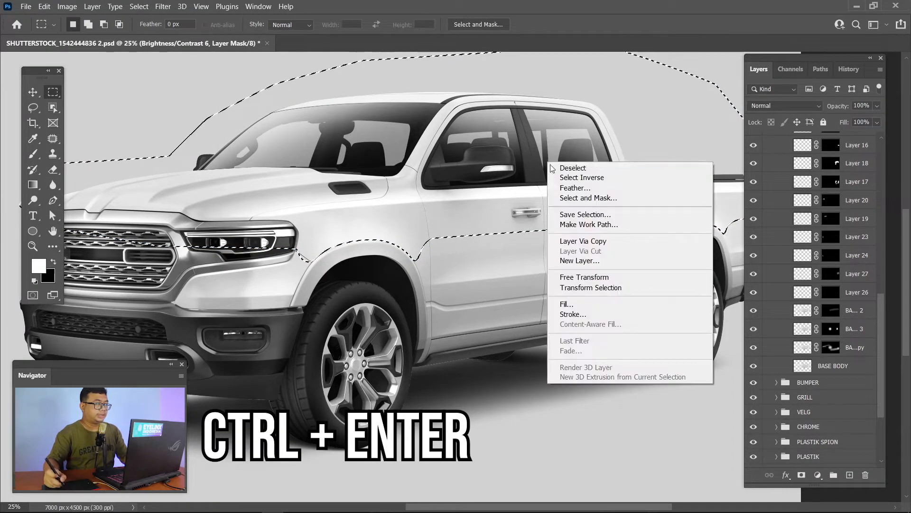
left_click(575, 188)
type("0,5")
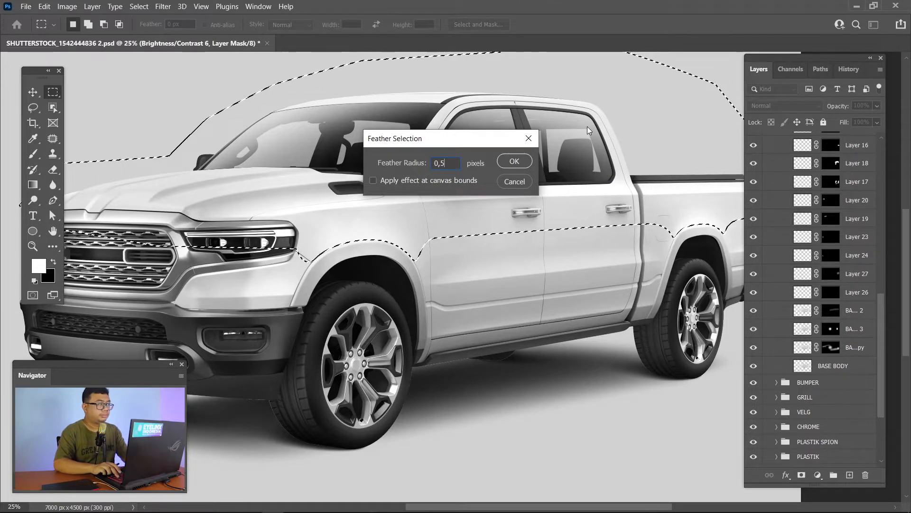
key("Return")
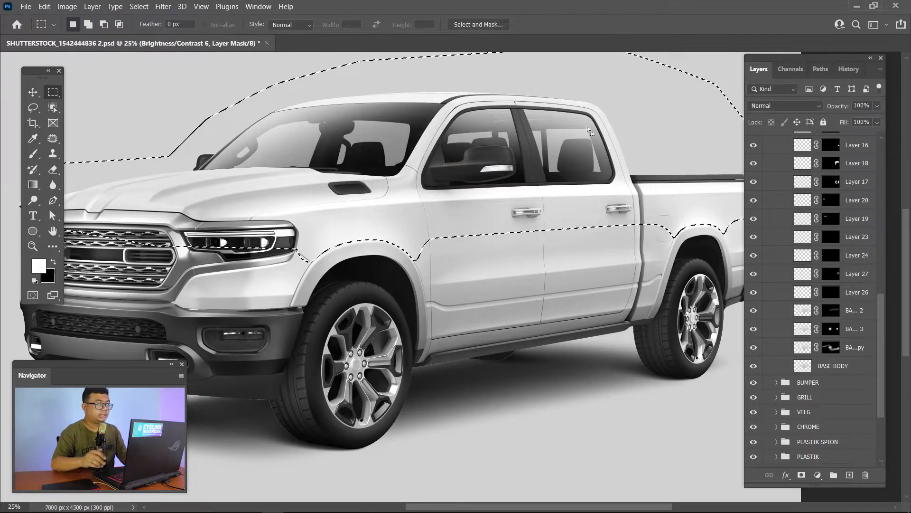
Copy the selected upper body area from the BASE BODY layer to a new layer.
left_click(834, 367)
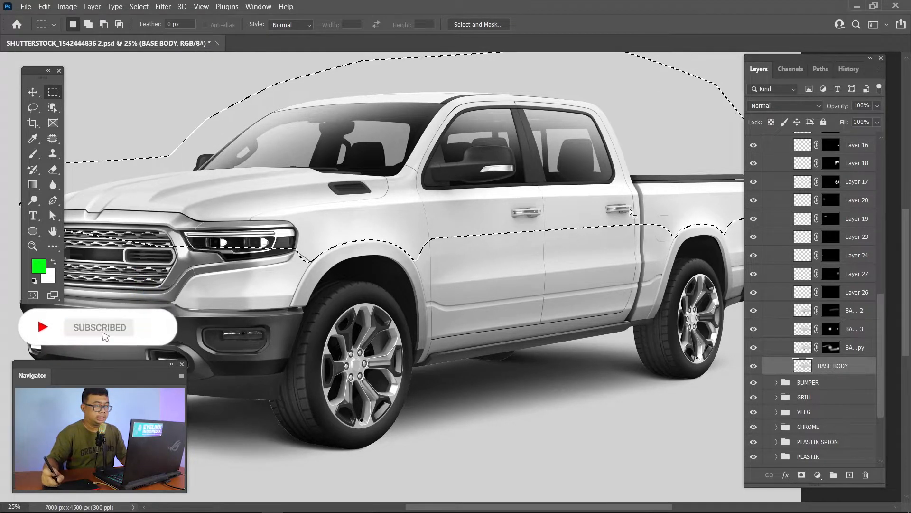
right_click(614, 212)
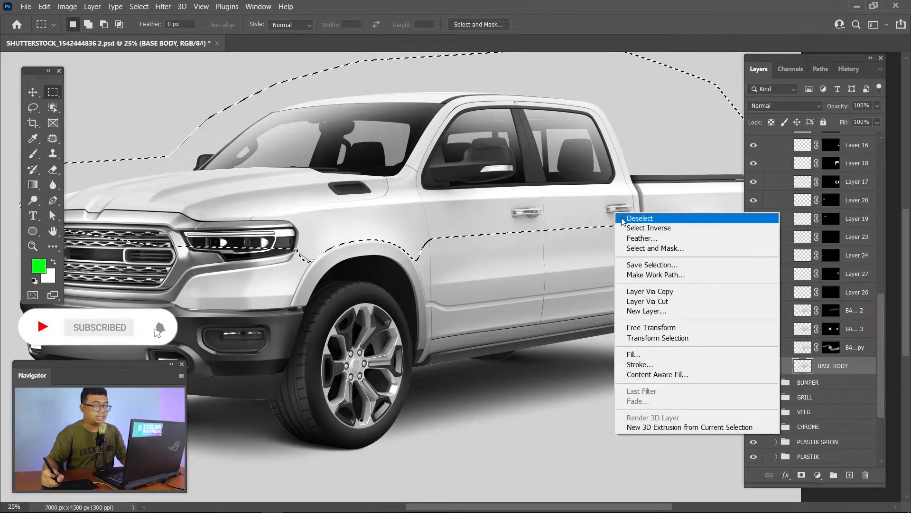
left_click(658, 291)
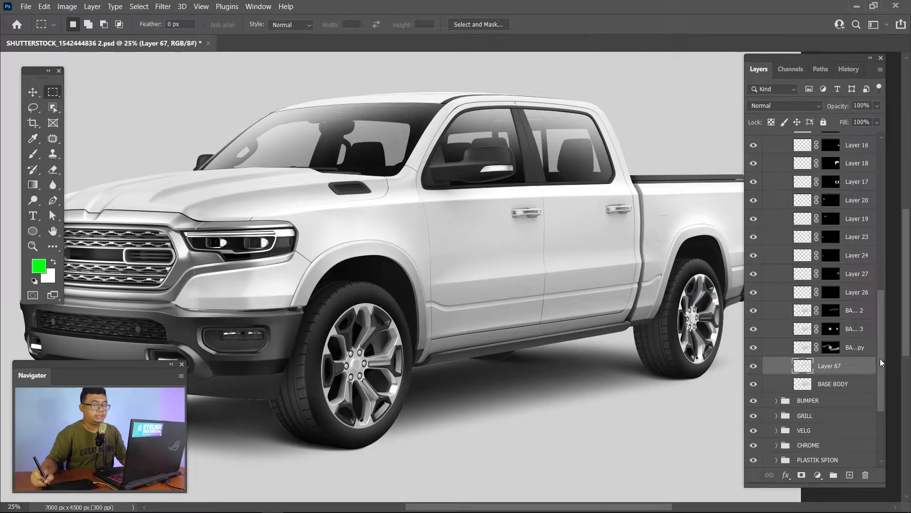
Move the copied upper body layer to the top of Group 1 and set its blend mode to Screen.
scroll(879, 353, "up", 1)
left_click_drag(853, 379, 852, 216)
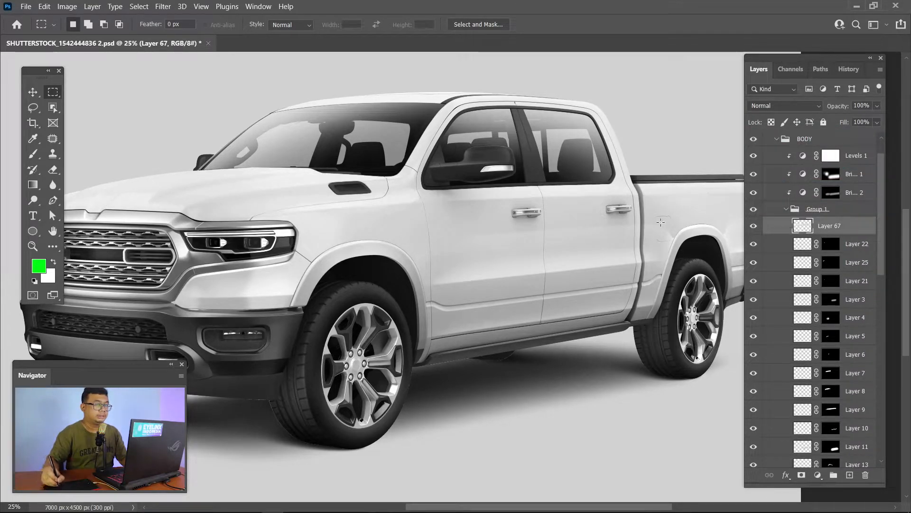
left_click(797, 106)
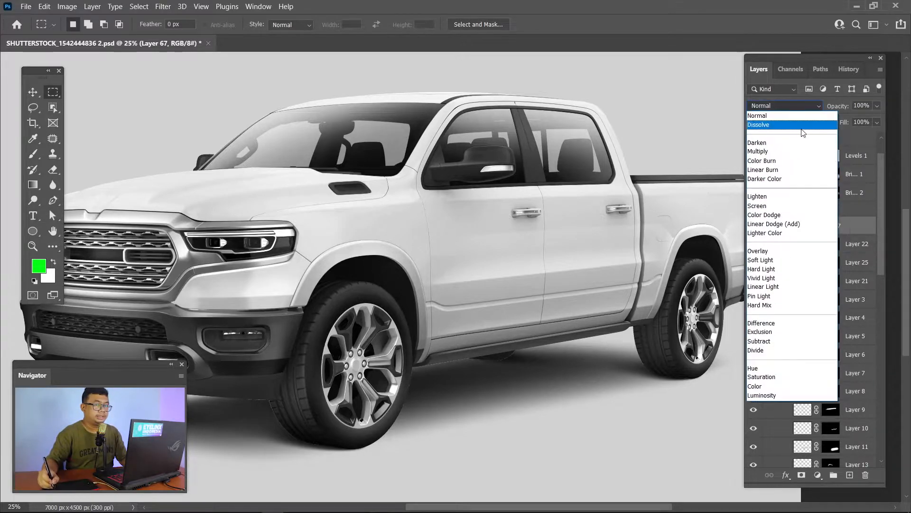
left_click(765, 207)
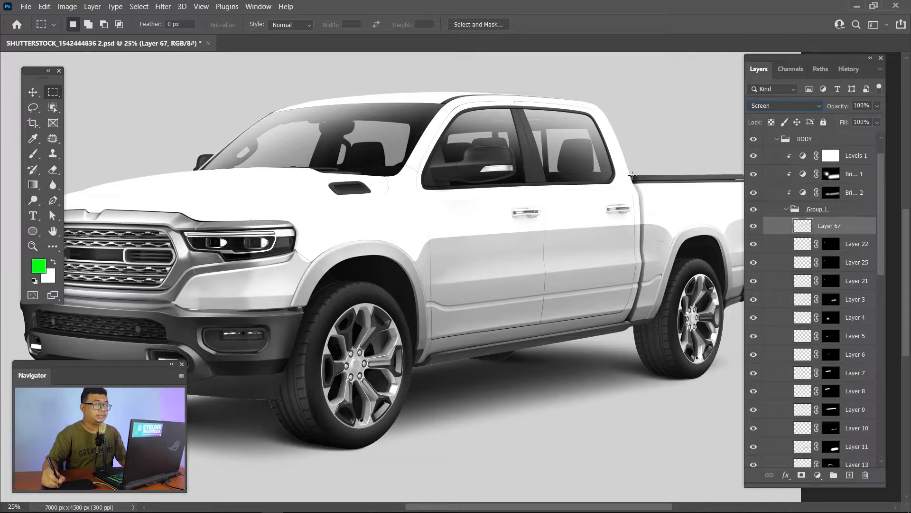
Trace a Pen path down the cab-side edge of the gap between cab and bed, from the bed rail to below the tone boundary.
key("z")
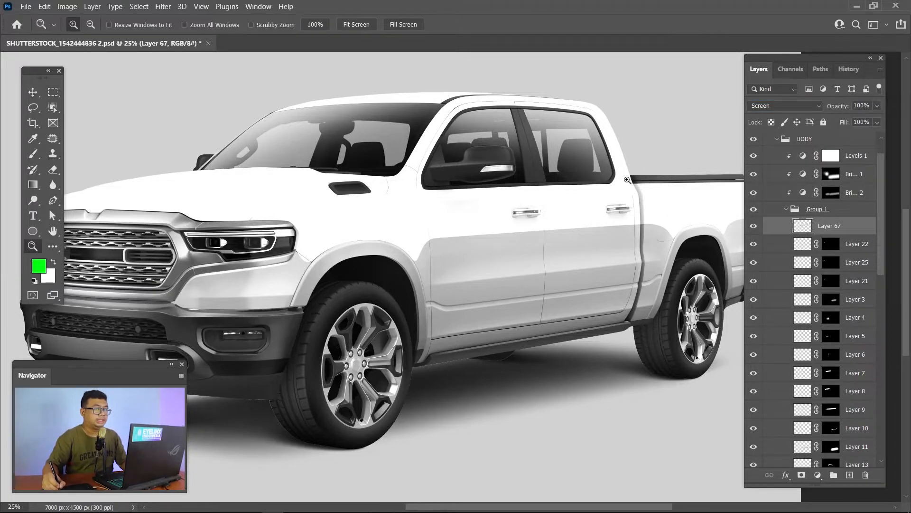
key("m")
left_click_drag(622, 166, 666, 244)
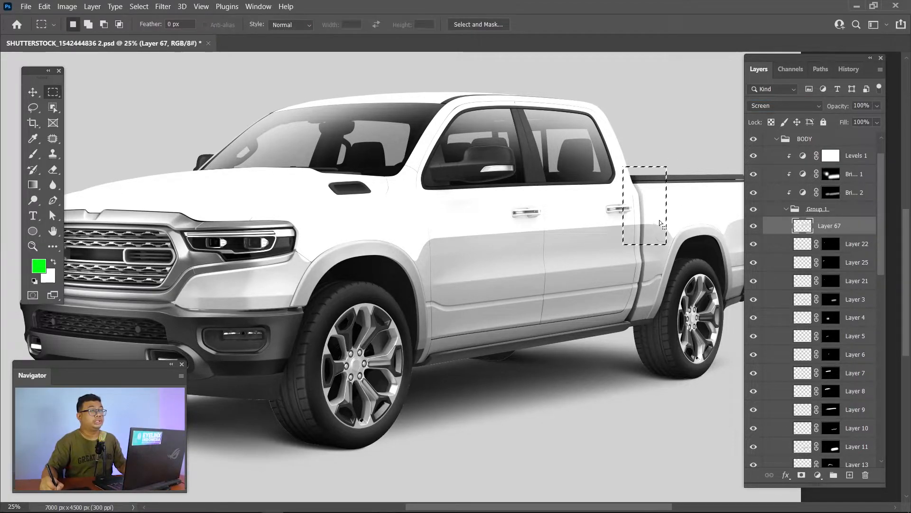
left_click(641, 197)
key("z")
left_click(669, 187)
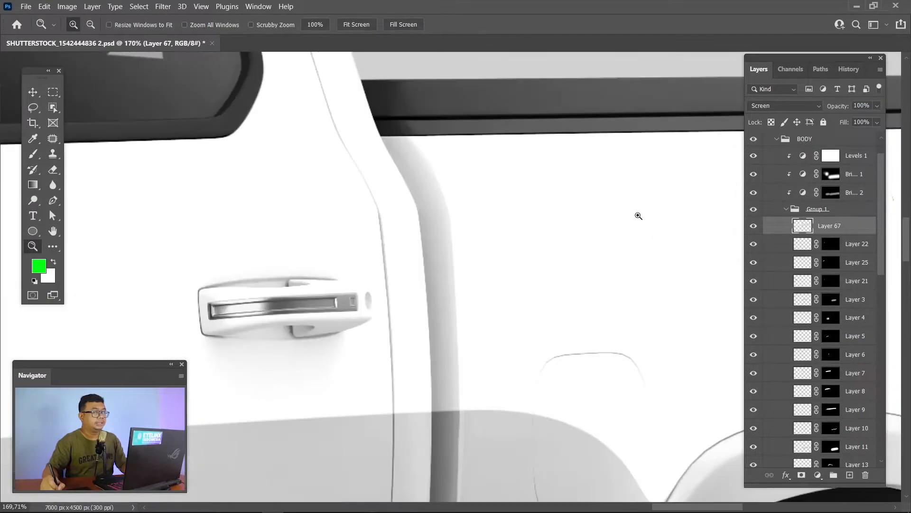
key("p")
key("ctrl+plus")
key("ctrl+plus")
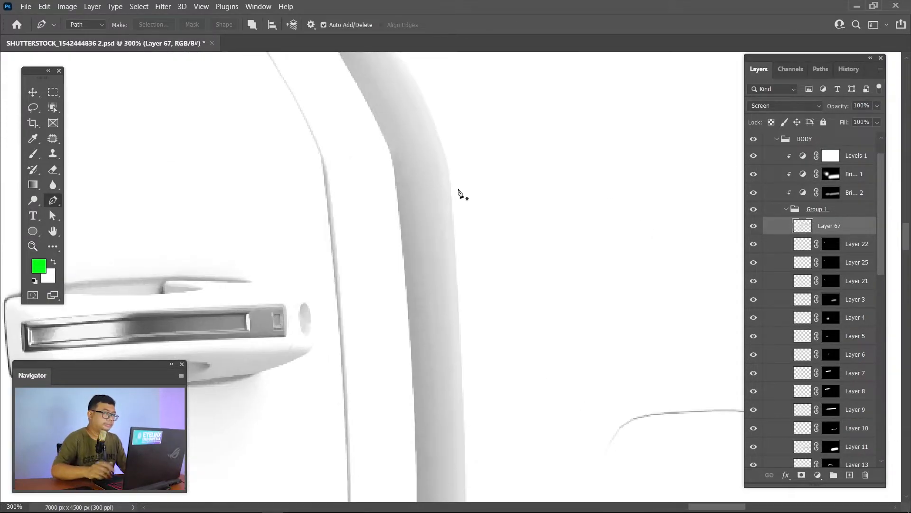
left_click_drag(328, 52, 377, 180)
left_click_drag(378, 151, 391, 183)
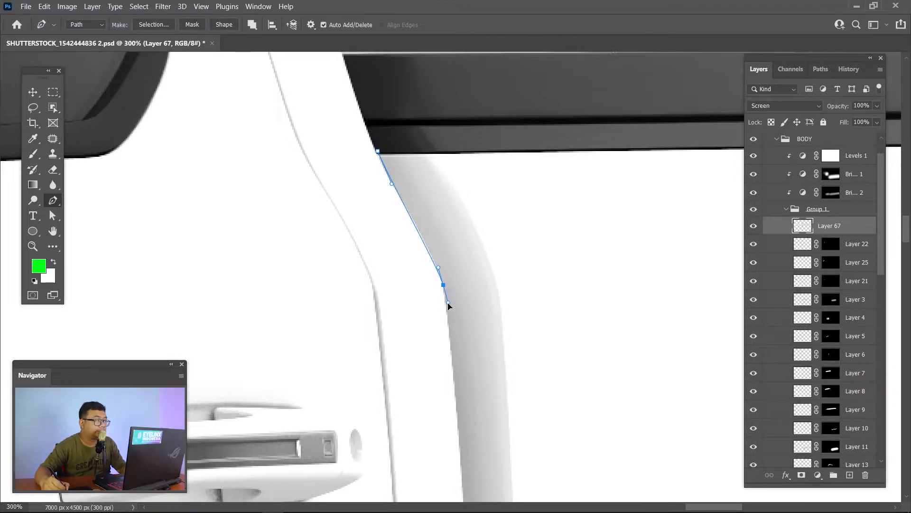
left_click_drag(467, 333, 467, 244)
left_click_drag(469, 332, 468, 419)
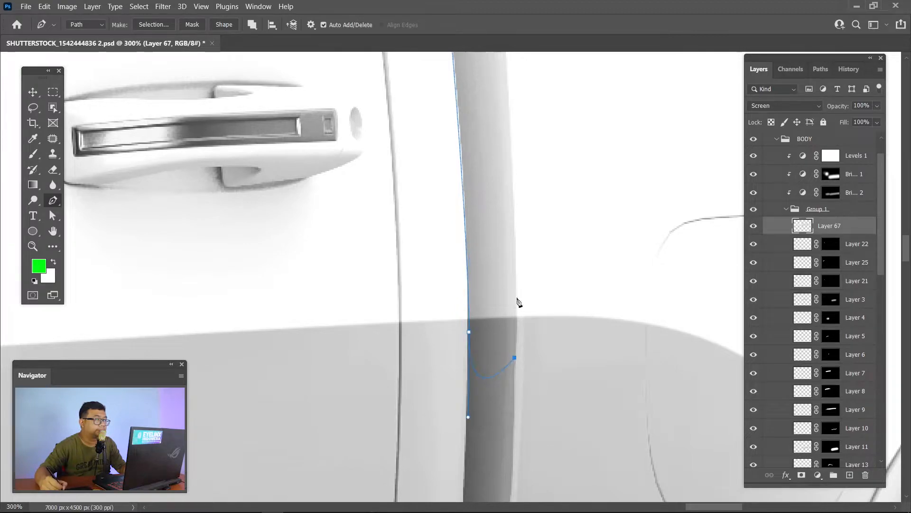
Continue the path up the bed-side edge of the gap and close it at the bed rail.
scroll(518, 302, "up", 3)
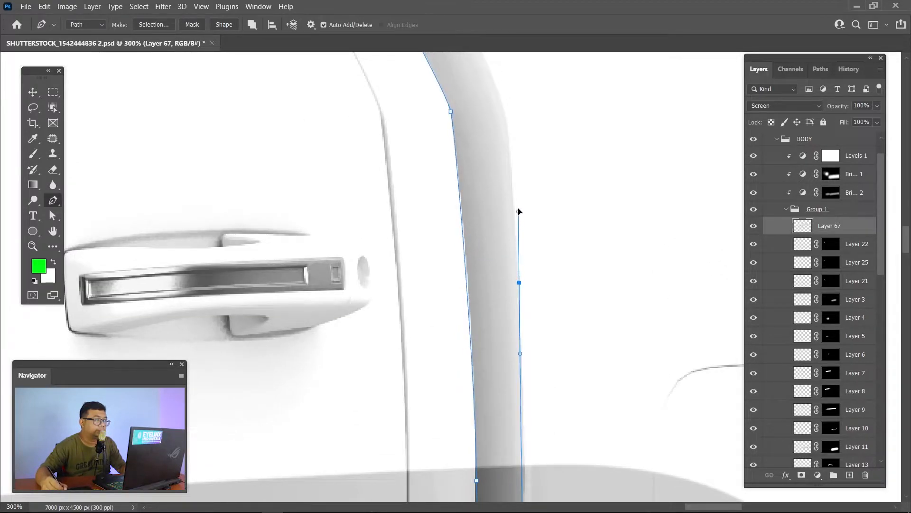
left_click_drag(519, 212, 492, 161)
scroll(518, 209, "up", 3)
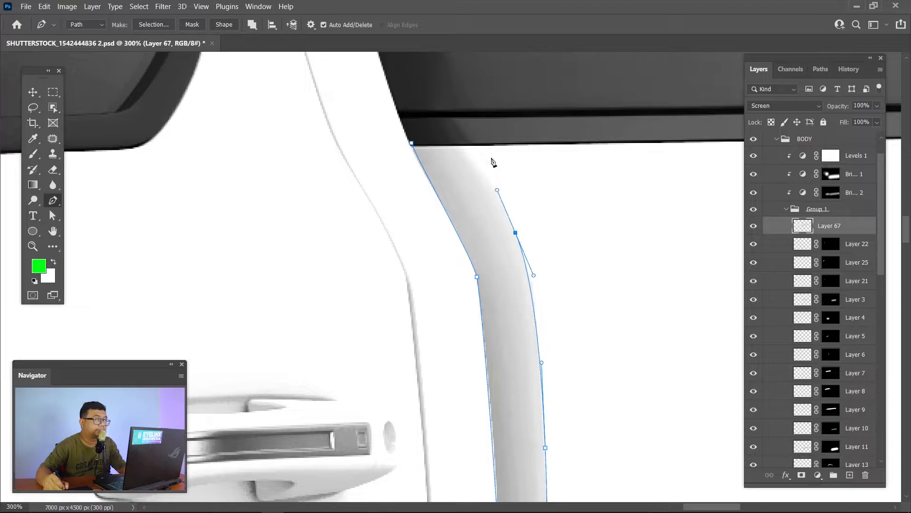
left_click(411, 145)
Convert the gap path to a selection, feather it by 1 pixel, delete that area from Layer 67 and deselect.
key("ctrl+Return")
key("m")
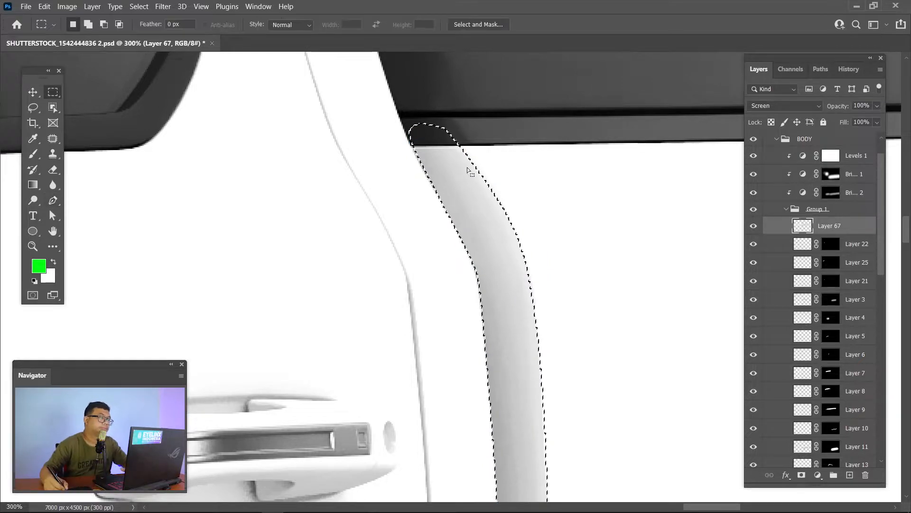
right_click(466, 210)
left_click(479, 238)
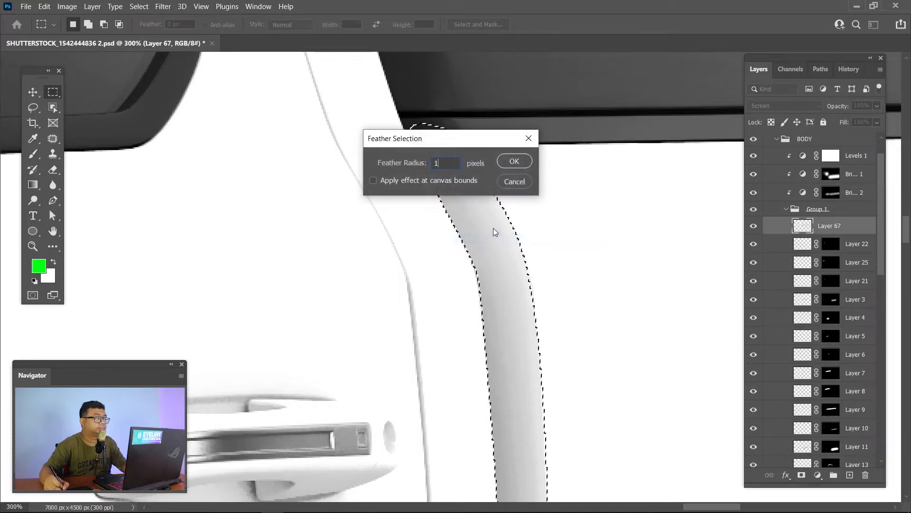
left_click(516, 161)
key("Delete")
key("ctrl+d")
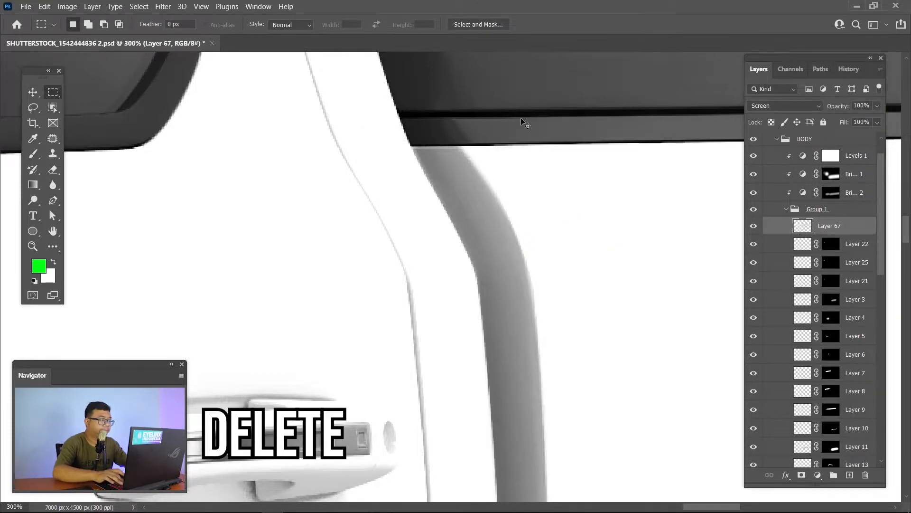
key("ctrl+minus")
key("ctrl+minus")
key("ctrl+minus")
key("ctrl+minus")
key("ctrl+minus")
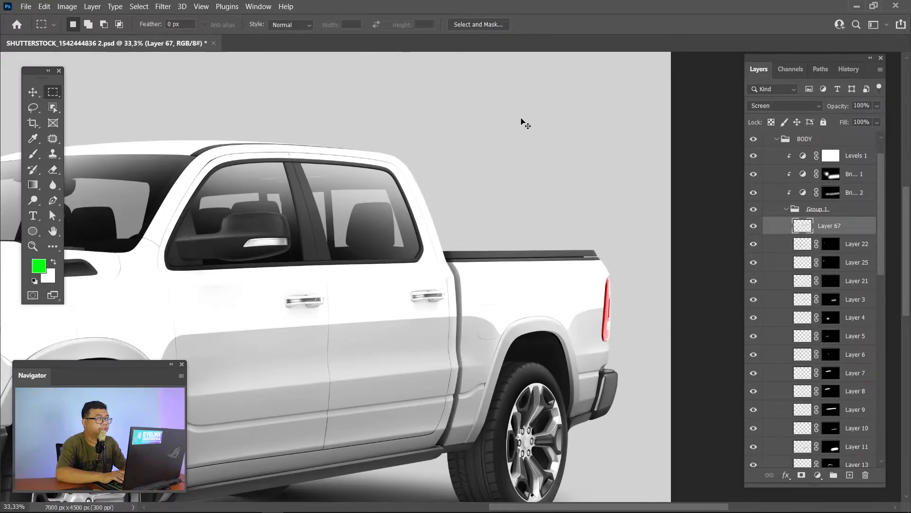
left_click_drag(362, 182, 472, 174)
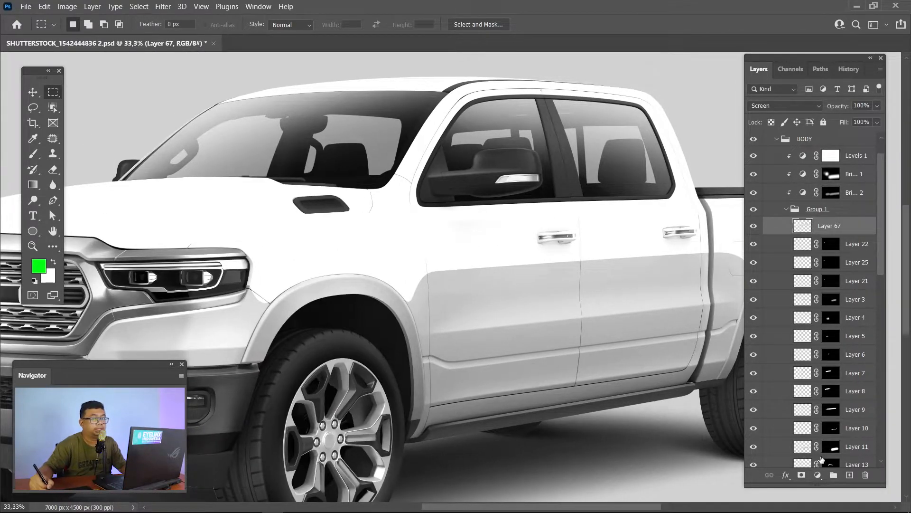
Add a layer mask to Layer 67, fill it with black and switch to the Brush tool.
left_click(802, 475)
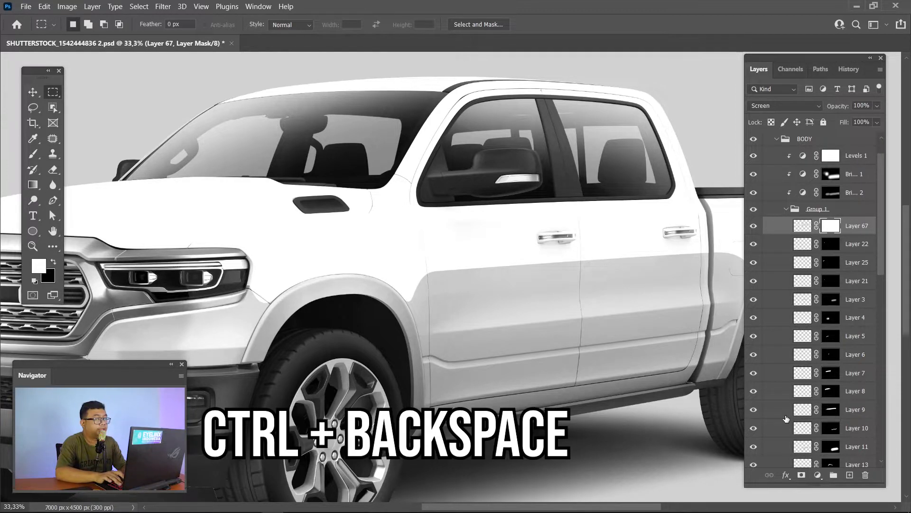
key("ctrl+BackSpace")
key("b")
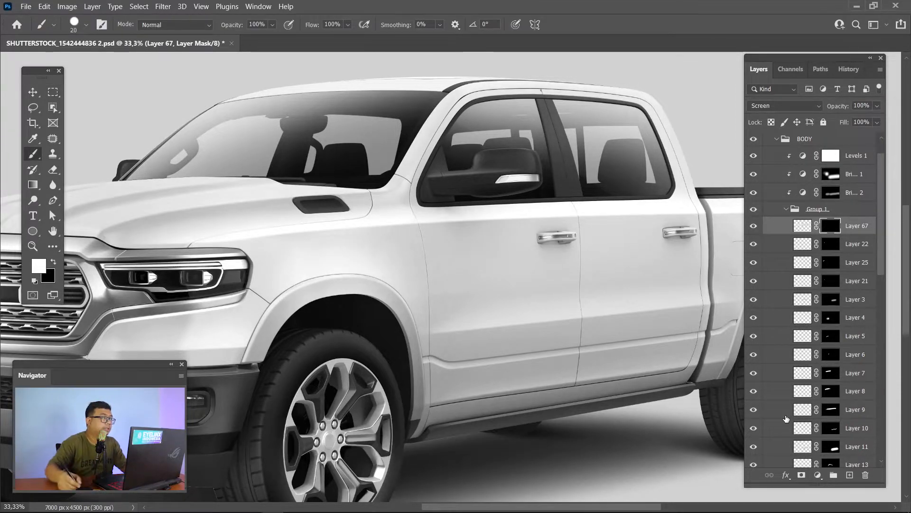
Set the white brush to a 700 px size, 26% opacity and 27% flow.
key("bracketright")
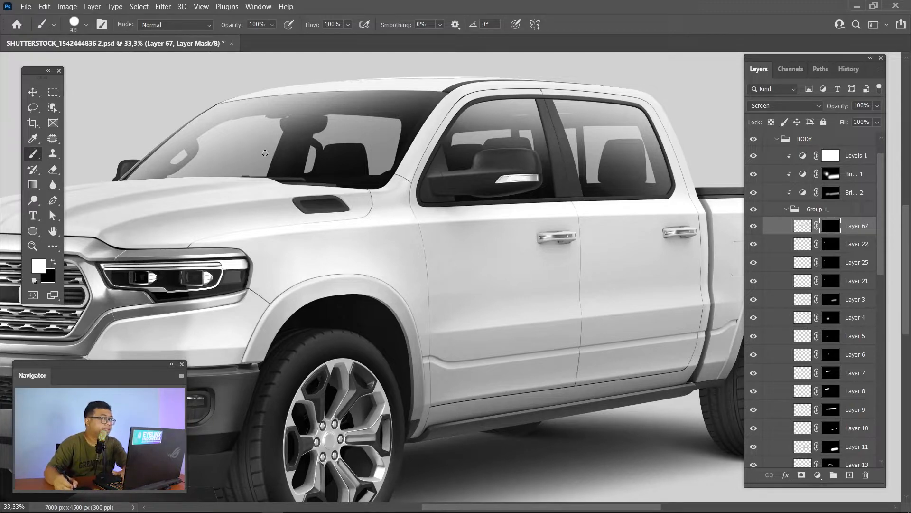
key("bracketright")
key("bracketright")
key("bracketright")
key("bracketright")
key("bracketright")
key("bracketright")
key("bracketright")
key("bracketright")
key("bracketright")
key("bracketright")
key("bracketright")
key("bracketright")
key("bracketright")
key("bracketright")
key("bracketright")
key("bracketright")
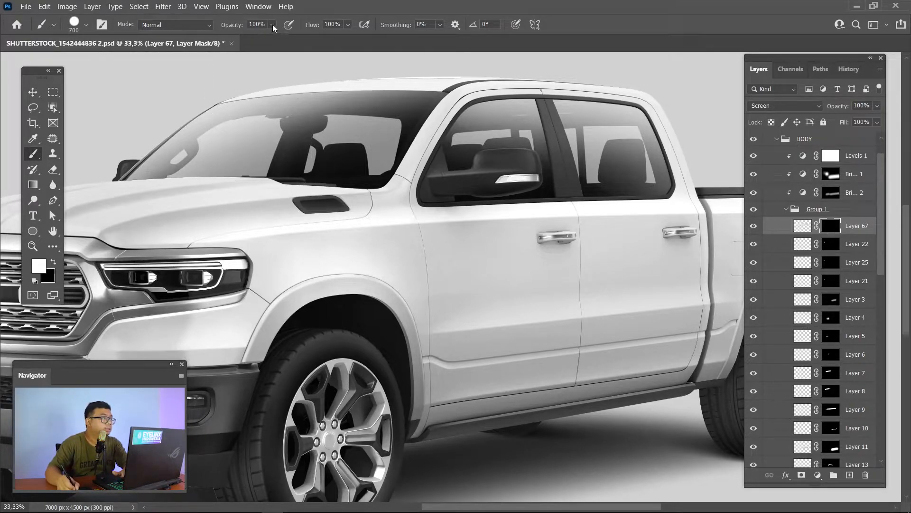
left_click(270, 25)
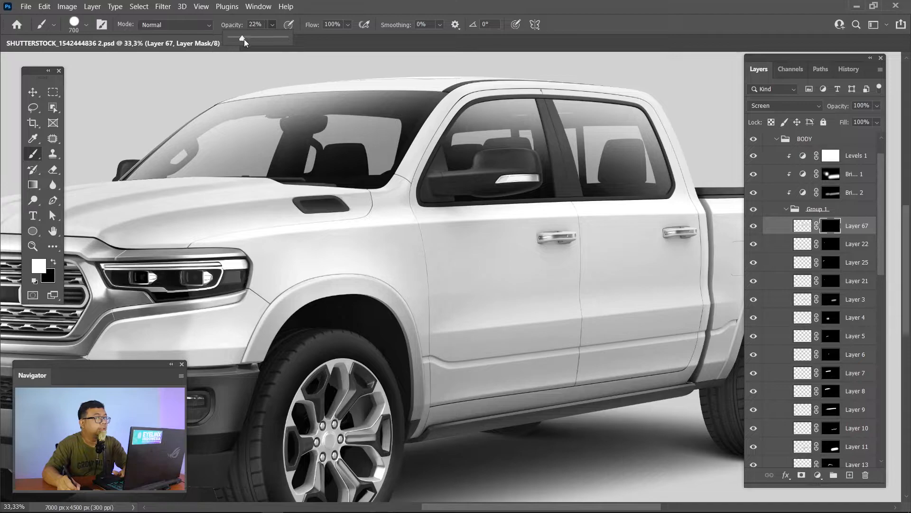
left_click_drag(244, 39, 247, 39)
left_click(351, 24)
left_click(318, 38)
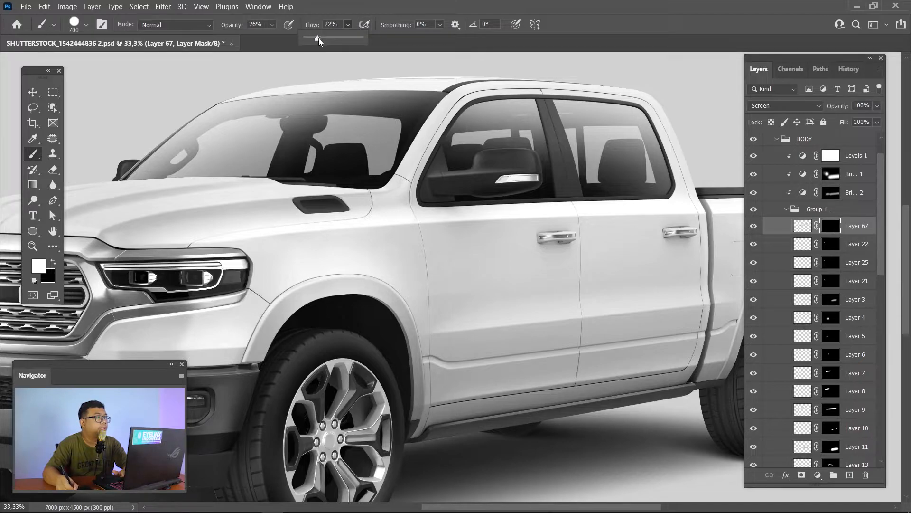
left_click_drag(318, 38, 321, 38)
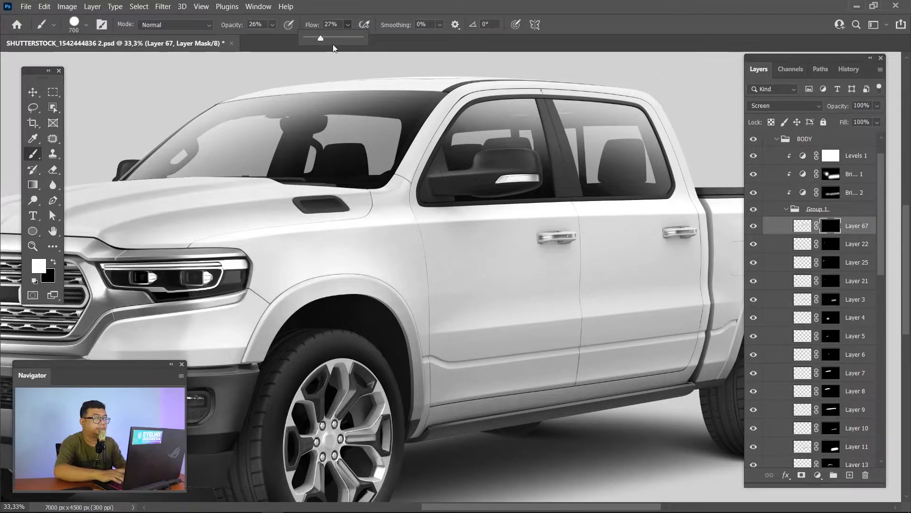
Try painting white on Layer 67's mask along the body side, from the front fender across the doors to the bed.
key("ctrl+minus")
mouse_move(330, 301)
left_mouse_down()
mouse_move(289, 235)
mouse_move(240, 233)
mouse_move(633, 218)
left_mouse_up()
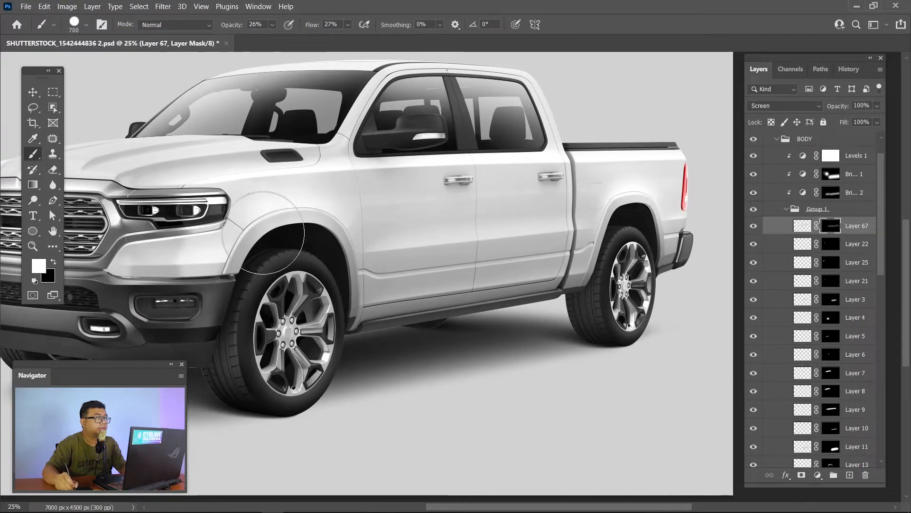
mouse_move(264, 233)
left_mouse_down()
mouse_move(622, 205)
mouse_move(712, 216)
mouse_move(389, 226)
mouse_move(244, 218)
mouse_move(551, 204)
mouse_move(698, 214)
mouse_move(334, 213)
mouse_move(225, 229)
mouse_move(279, 238)
mouse_move(439, 226)
left_mouse_up()
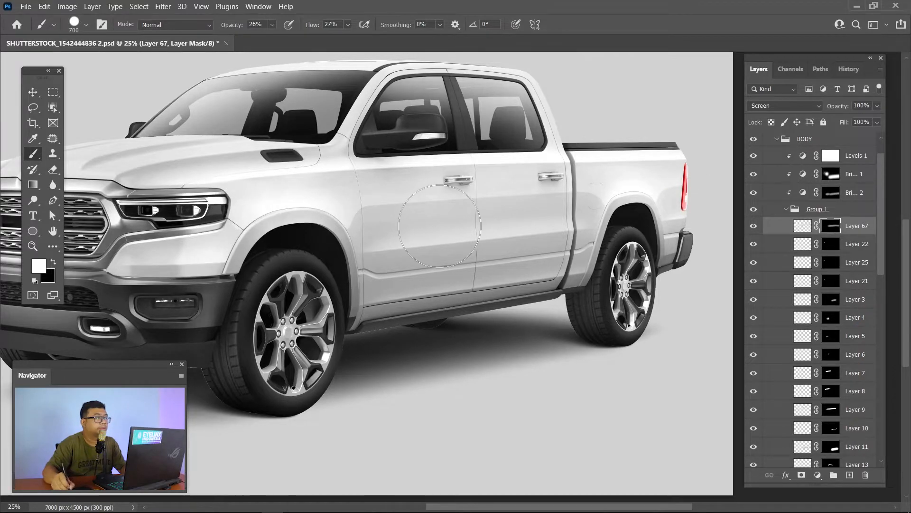
key("ctrl+minus")
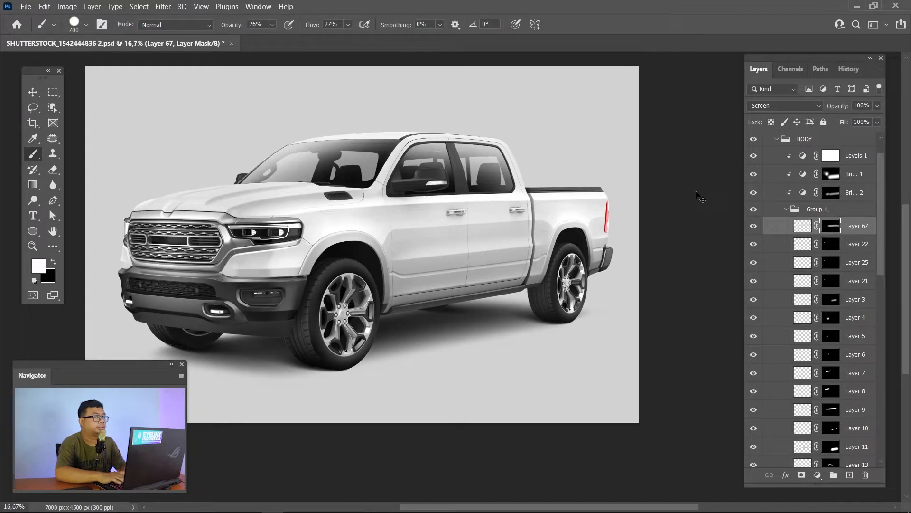
key("ctrl+plus")
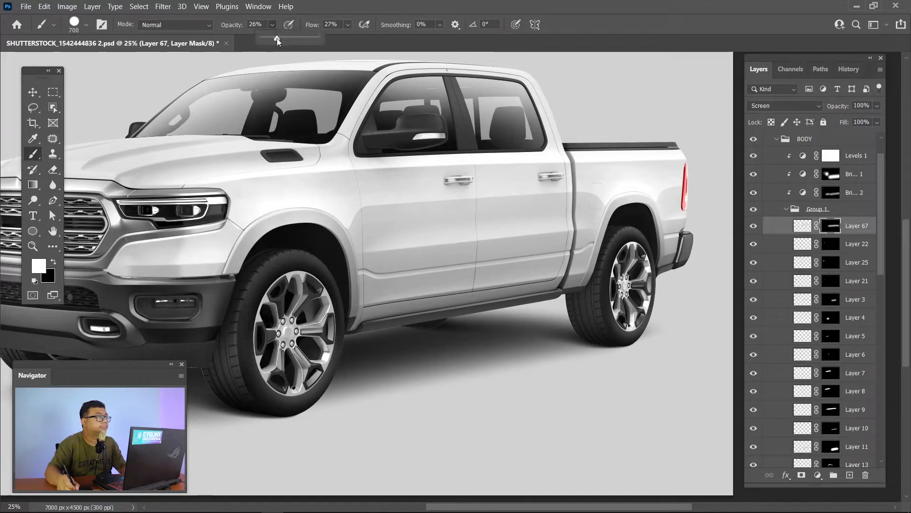
Raise the brush opacity to 48% and the flow to 45%.
left_click_drag(277, 38, 287, 38)
left_click(348, 25)
left_click_drag(346, 37, 369, 45)
key("bracketleft")
key("bracketleft")
key("bracketleft")
key("bracketleft")
key("bracketleft")
key("bracketleft")
key("bracketleft")
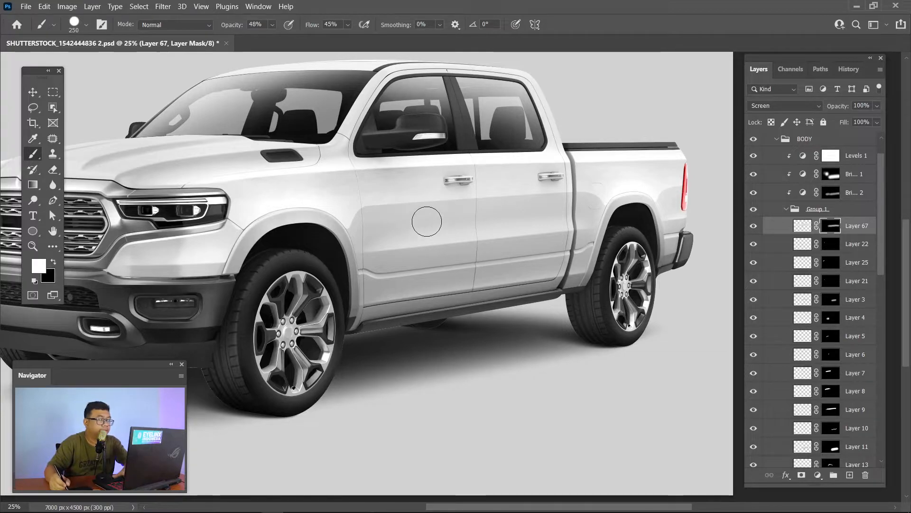
key("bracketright")
key("bracketright")
key("bracketright")
key("bracketright")
key("bracketright")
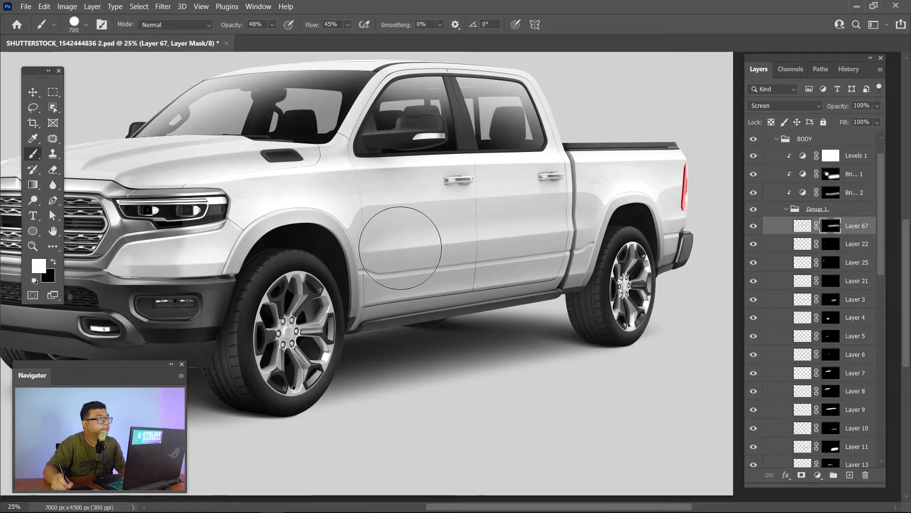
Set the brush hardness to 0% and undo the strokes painted on Layer 67's mask.
left_click(87, 24)
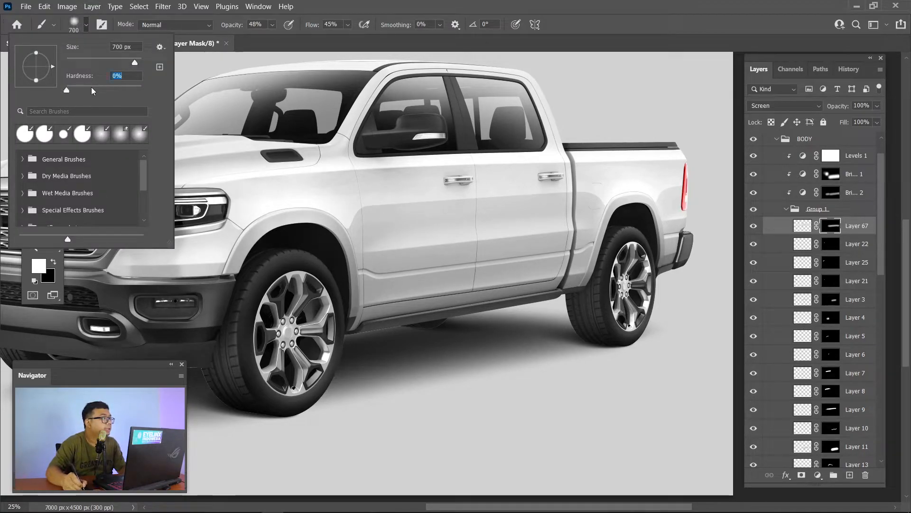
left_click(646, 19)
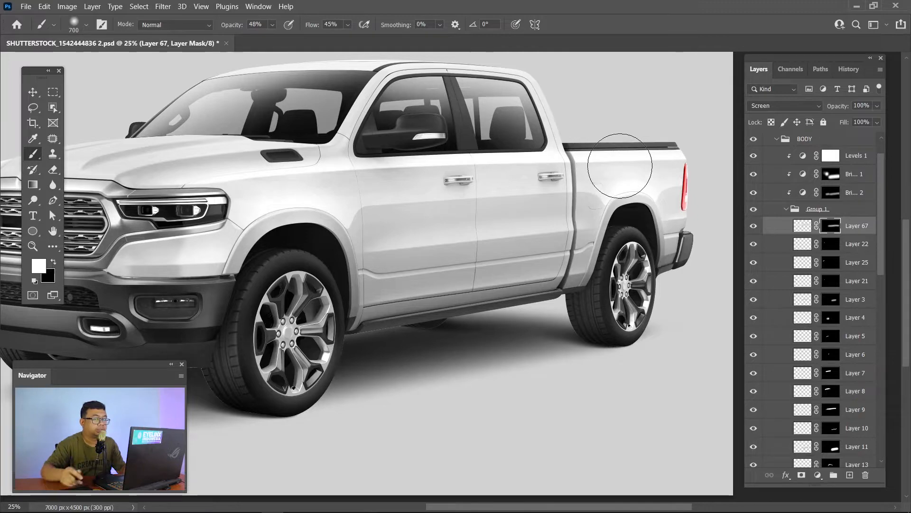
key("ctrl+z")
Enlarge the soft brush to 1100 px and repaint the mask in white from the front fender along the doors to the bed.
key("bracketright")
key("bracketright")
key("bracketright")
key("bracketright")
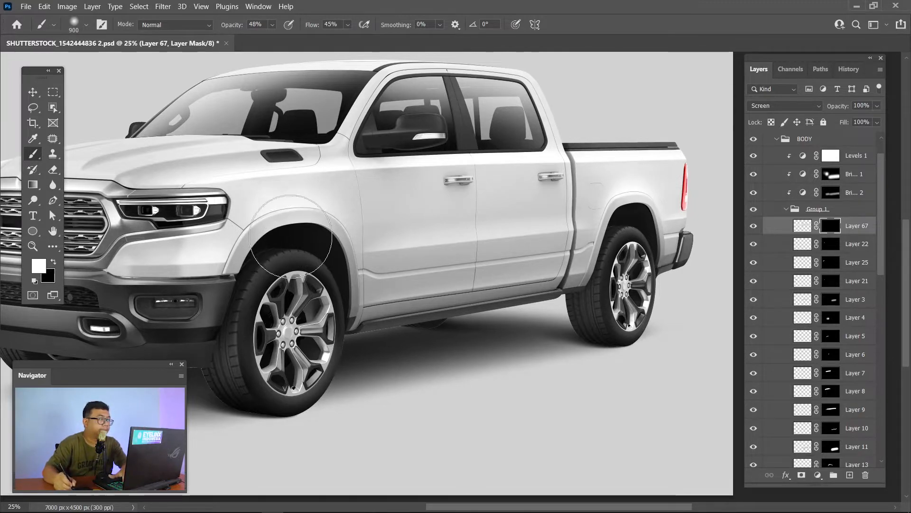
left_click_drag(231, 241, 661, 172)
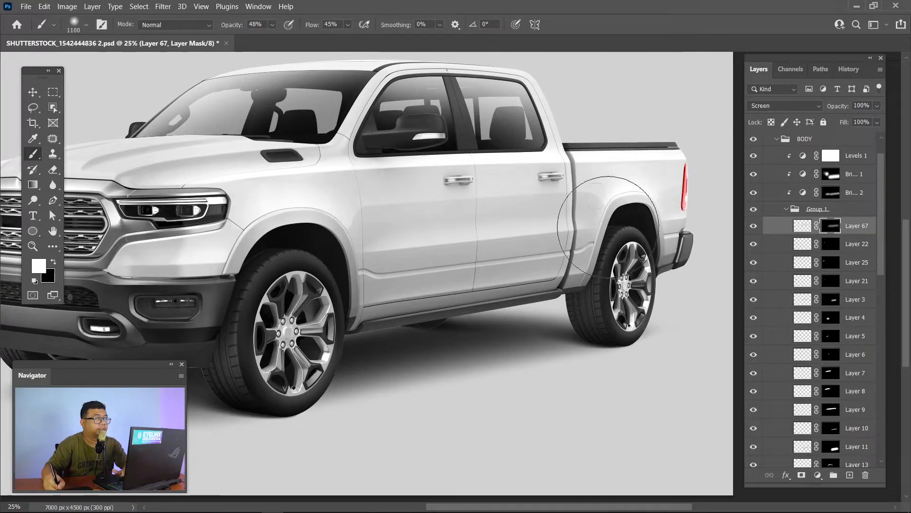
Build up white on Layer 67's mask over the doors and front fender with 400, 800 and 500 px brushes, then compare with the layer hidden.
key("bracketleft")
key("bracketleft")
key("bracketleft")
key("bracketleft")
key("bracketleft")
key("bracketleft")
key("bracketleft")
key("bracketleft")
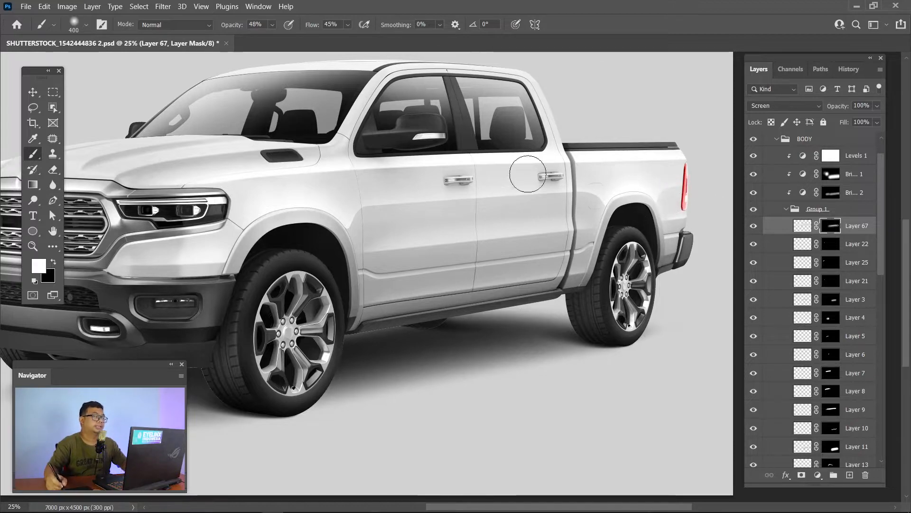
key("bracketright")
key("bracketright")
key("bracketright")
key("bracketright")
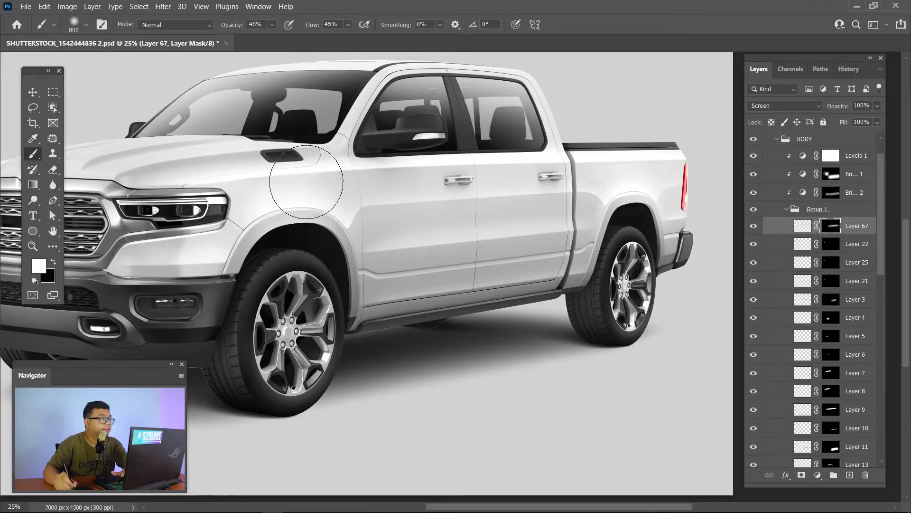
key("bracketleft")
key("bracketleft")
key("bracketleft")
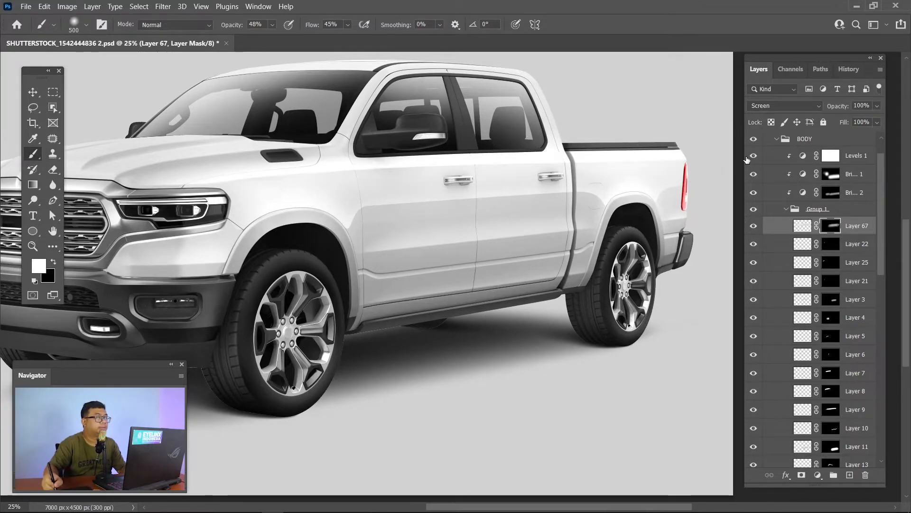
key("ctrl+minus")
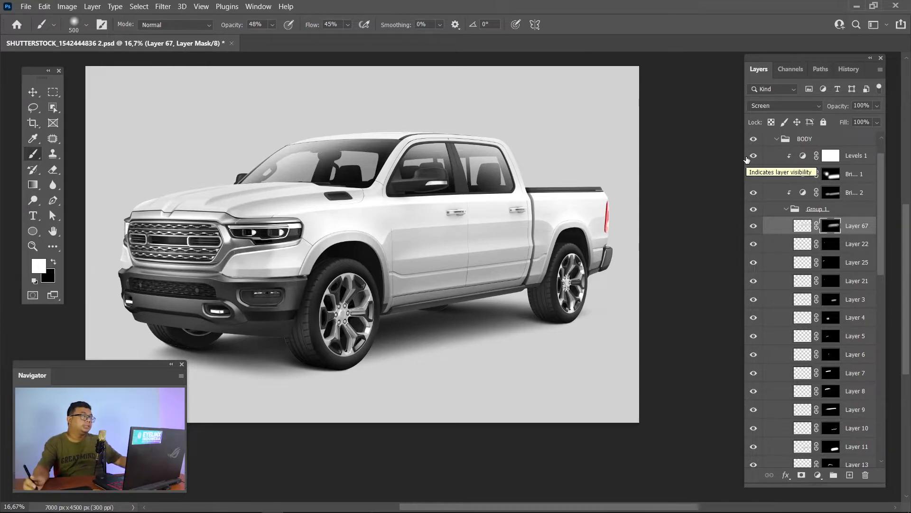
left_click(755, 228)
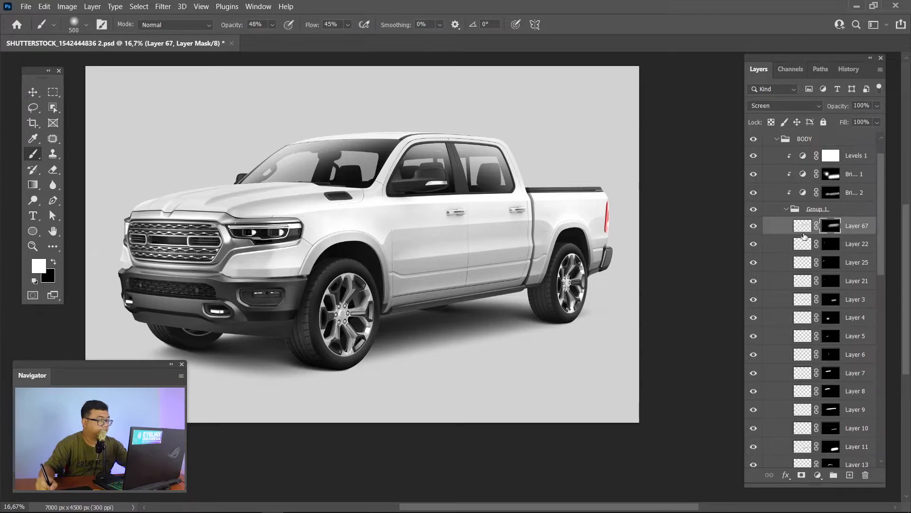
Tone down the mask along the body side with a soft black brush of up to 1100 px and compare with Layer 67 hidden.
key("x")
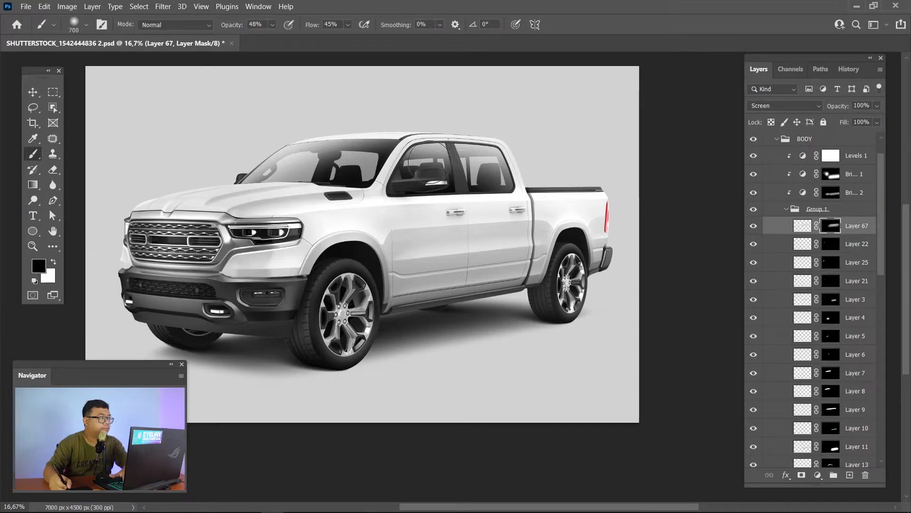
key("bracketright")
key("bracketright")
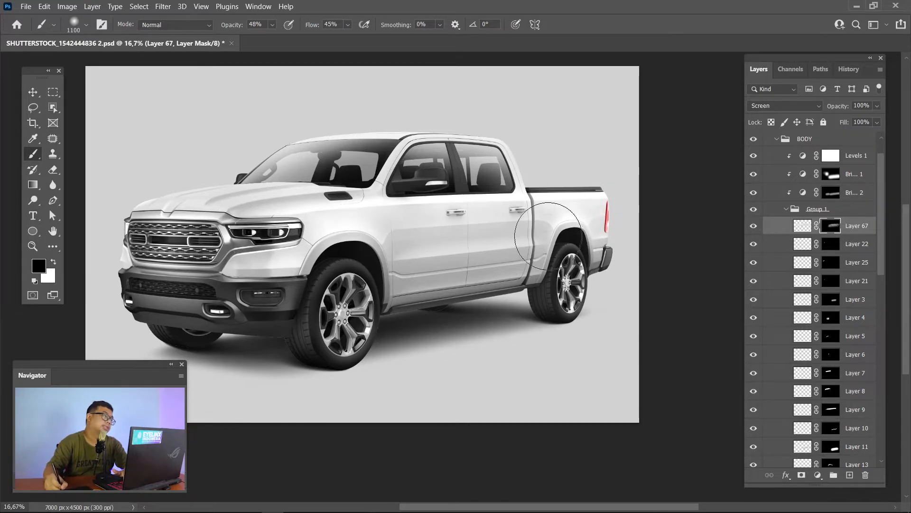
left_click(754, 227)
left_click(754, 227)
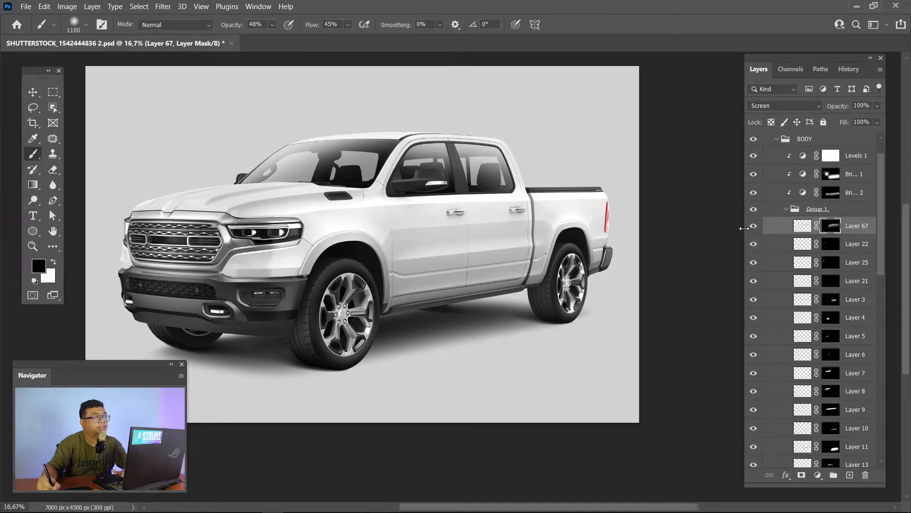
Reduce the black brush size to 500 px.
key("bracketleft")
key("bracketleft")
key("bracketleft")
key("bracketleft")
key("bracketleft")
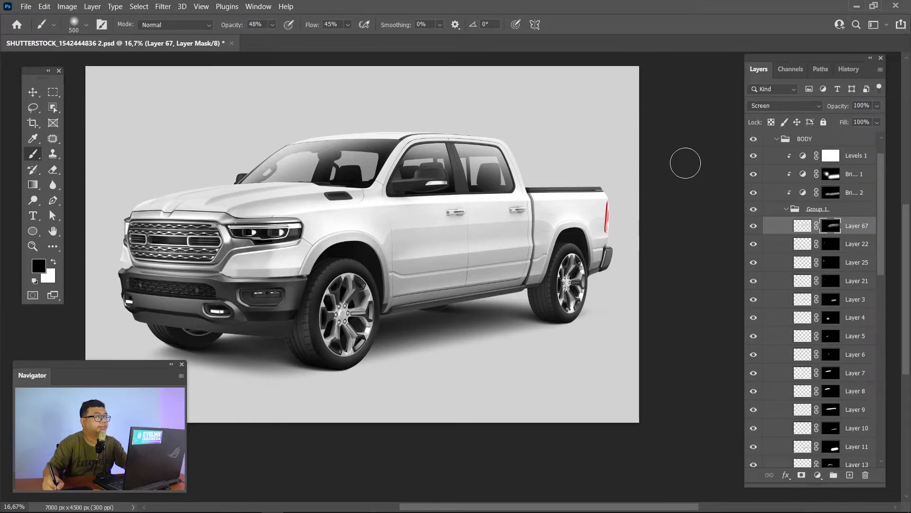
key("ctrl+plus")
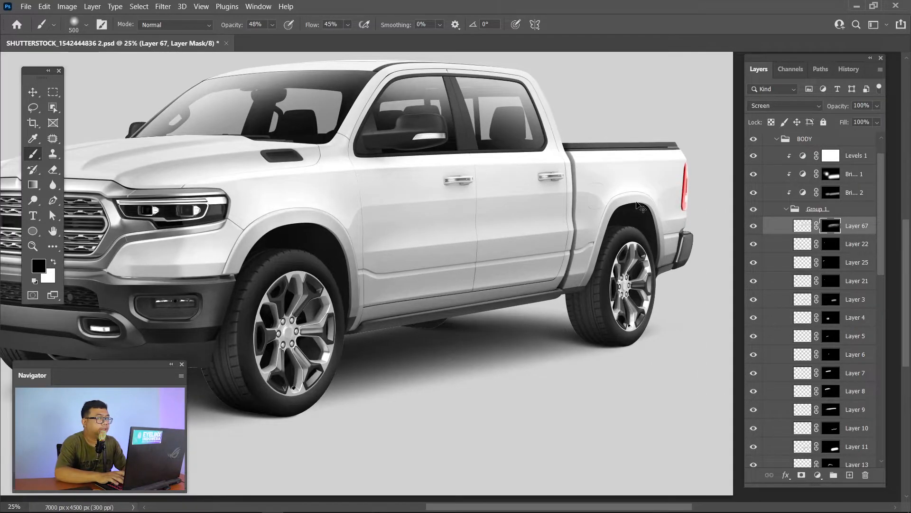
key("ctrl+minus")
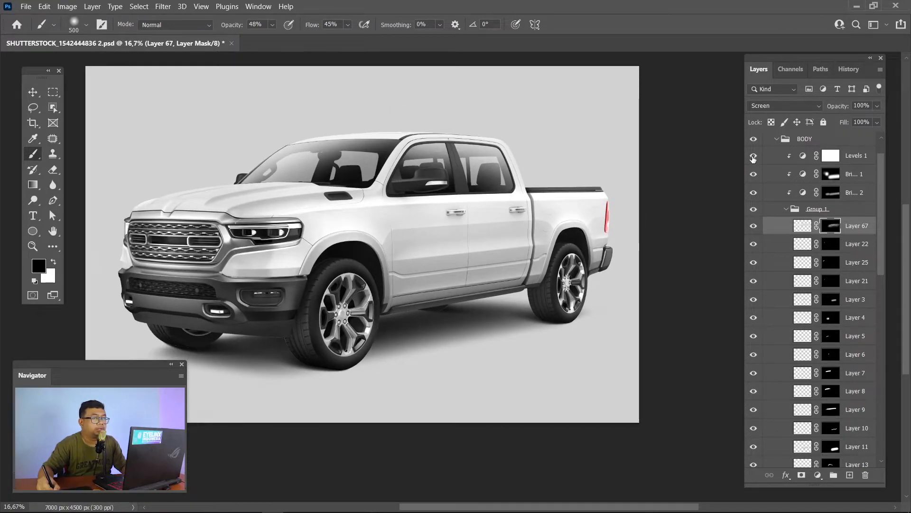
Compare the body without Levels 1 and set that adjustment's highlight input level to 248.
left_click(754, 156)
left_click(754, 157)
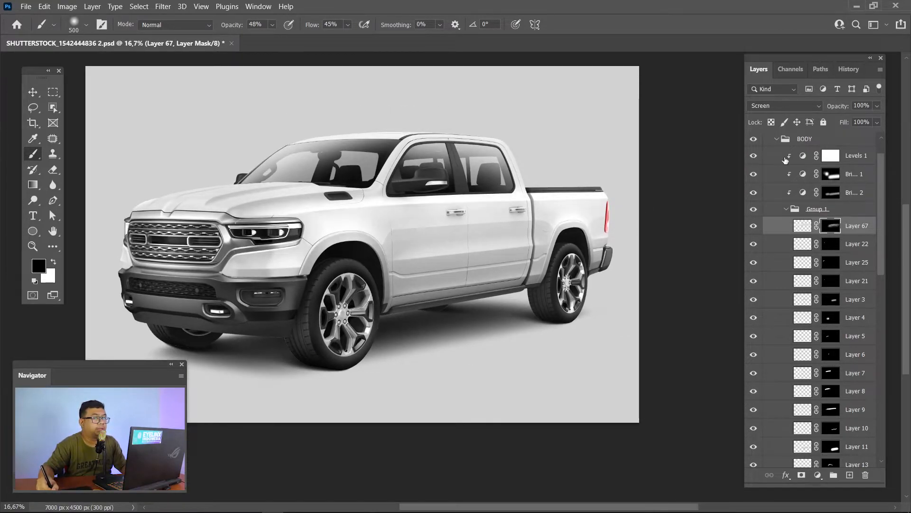
double_click(802, 158)
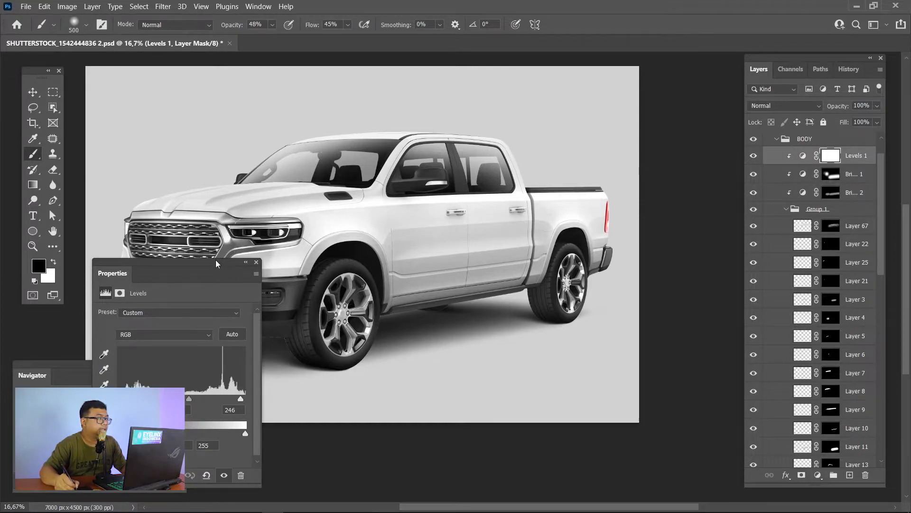
left_click_drag(215, 261, 703, 117)
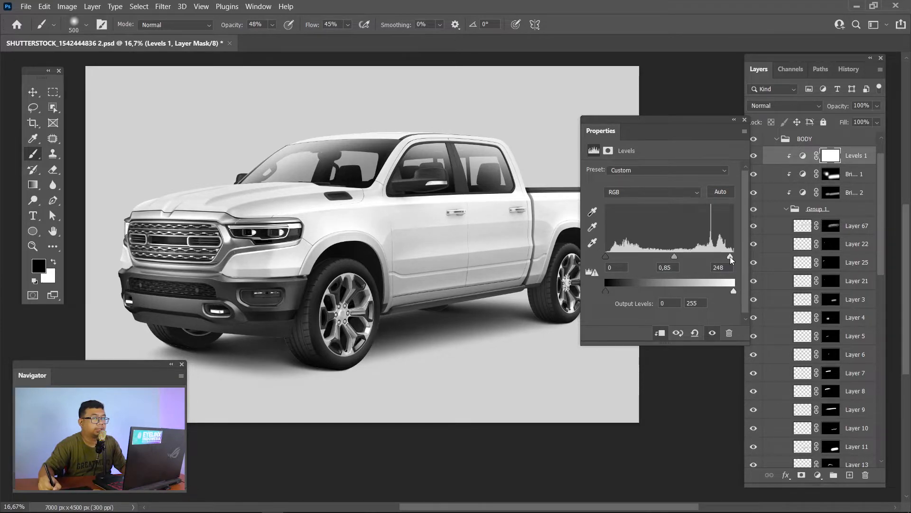
left_click(744, 119)
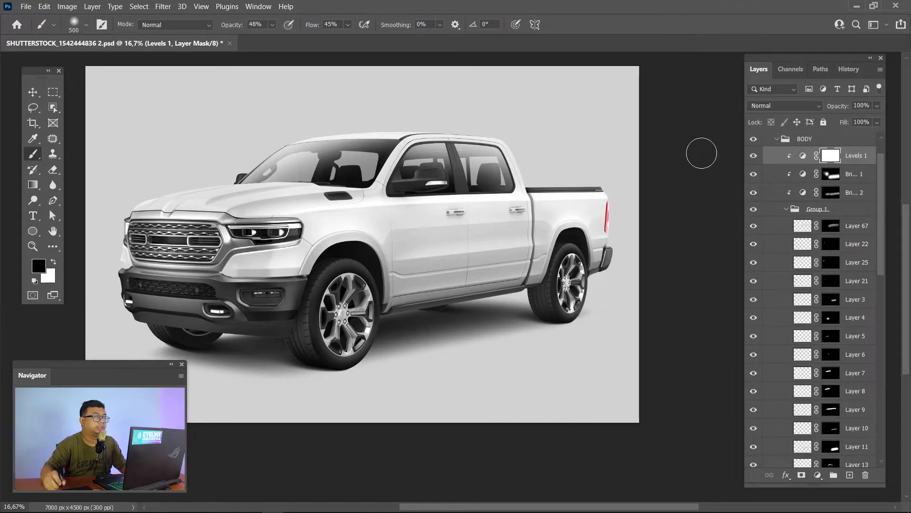
Duplicate the BASE BODY layer, move the copy to the top of Group 1 and set its blend mode to Multiply.
key("ctrl+minus")
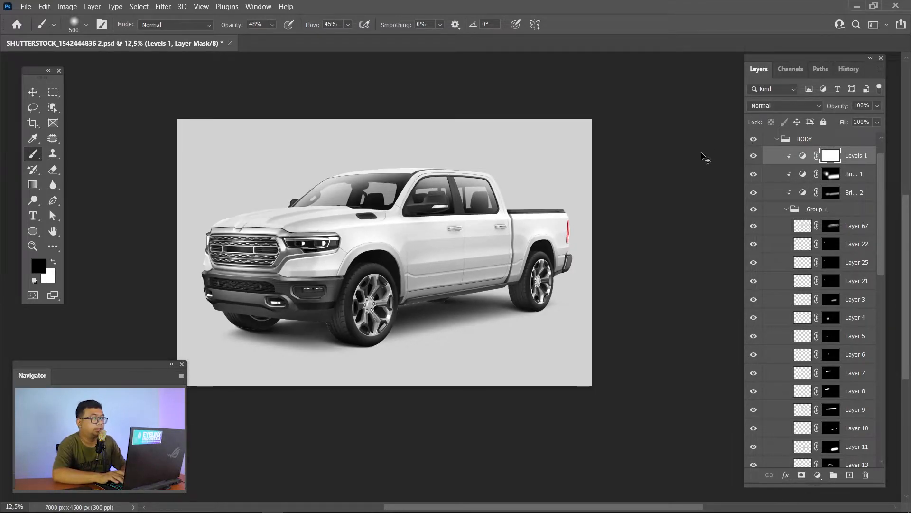
key("ctrl+plus")
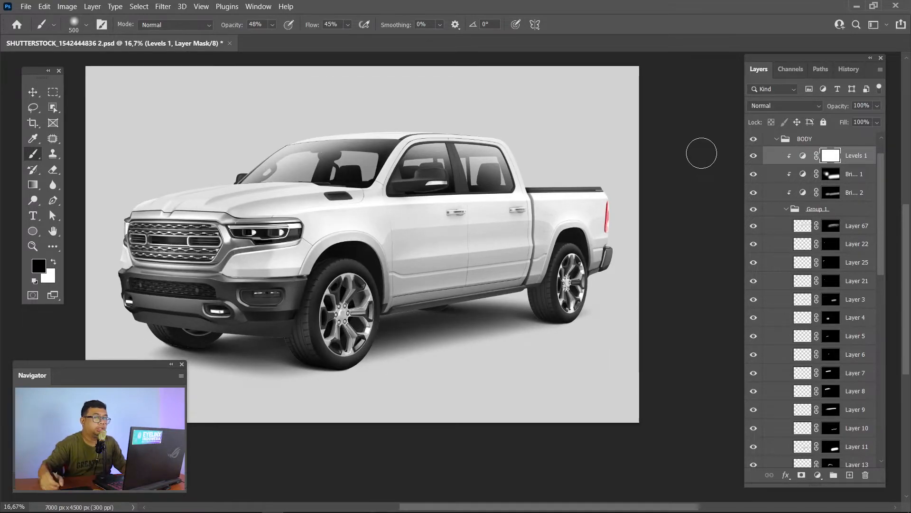
scroll(847, 352, "down", 10)
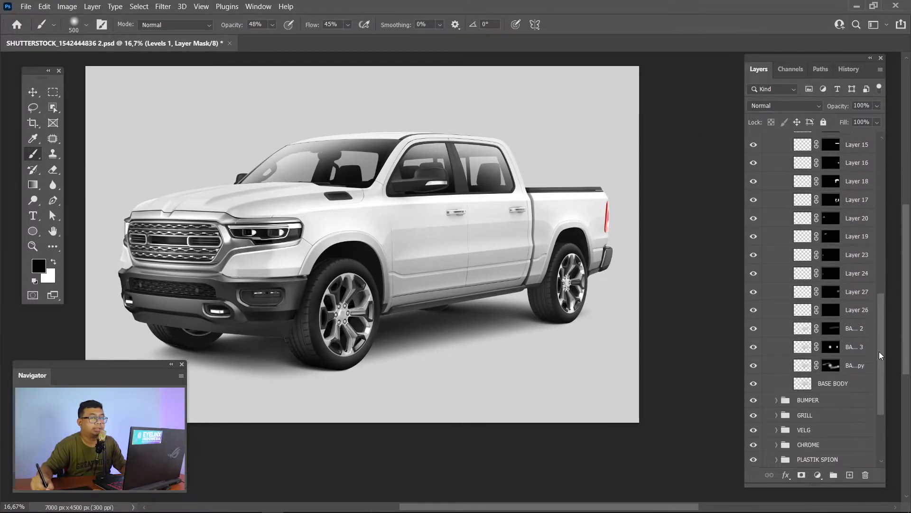
left_click(838, 347)
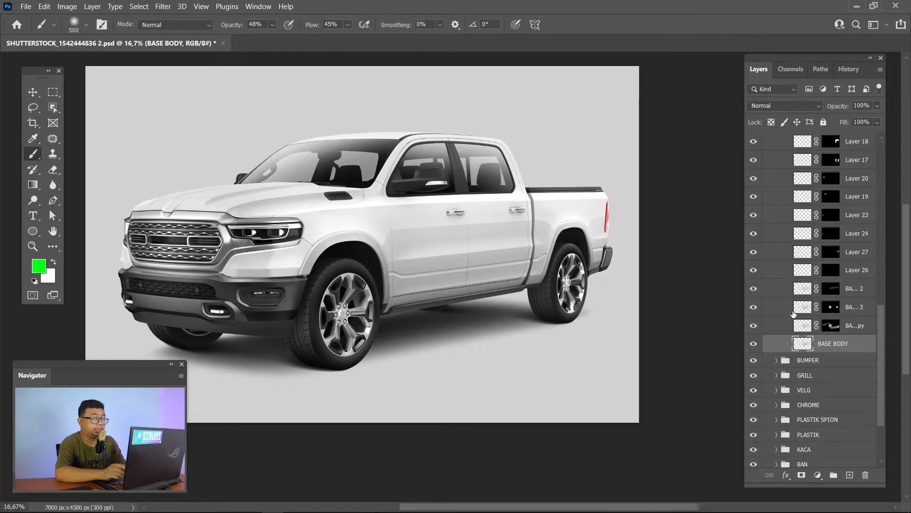
key("ctrl+j")
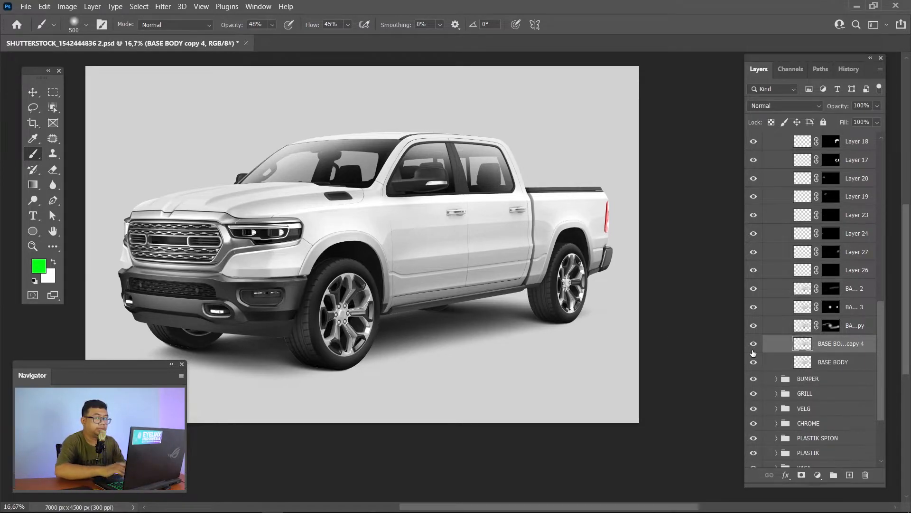
left_click_drag(839, 346, 838, 254)
left_click(786, 107)
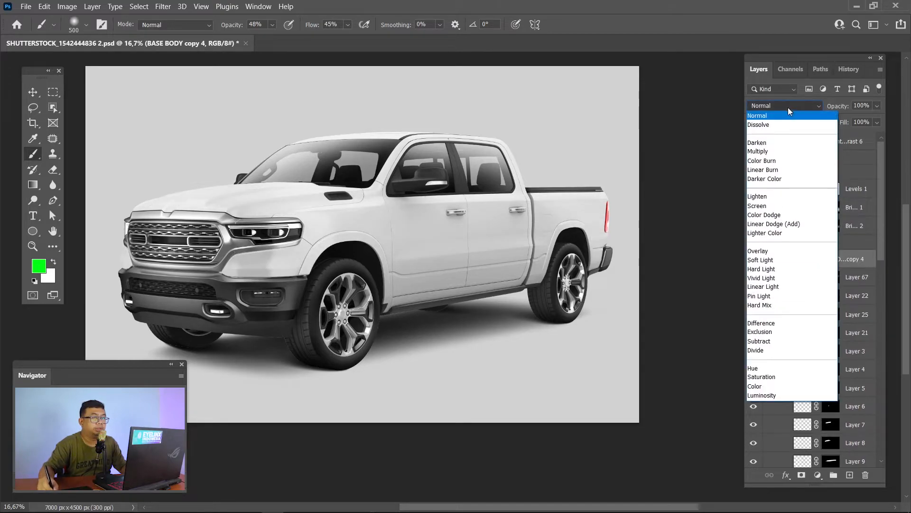
left_click(778, 151)
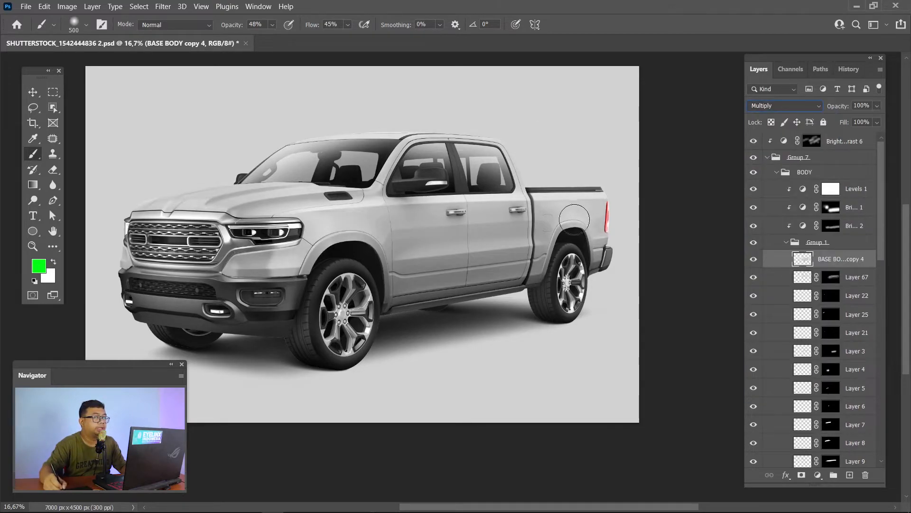
Cut Layer 67's upper-body shape out of the Multiply copy and give the copy an inverted, fully black layer mask.
left_click(804, 277, "ctrl")
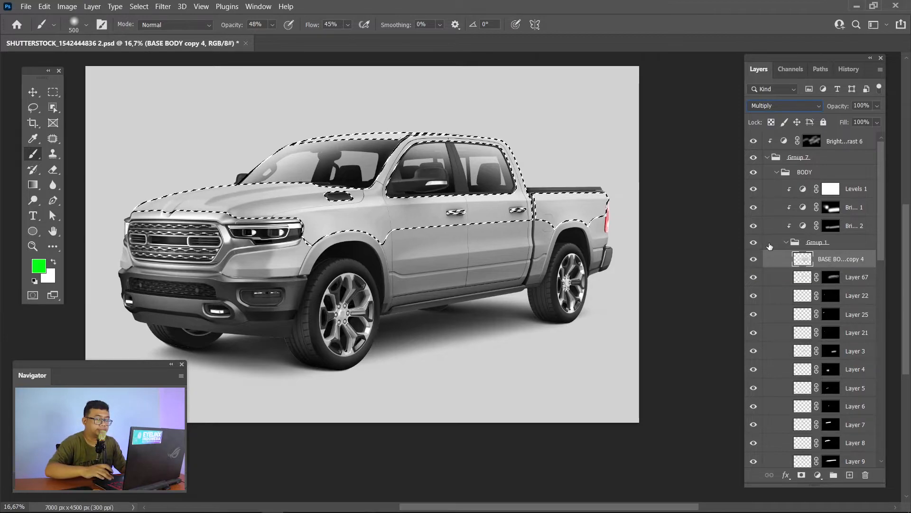
key("ctrl+d")
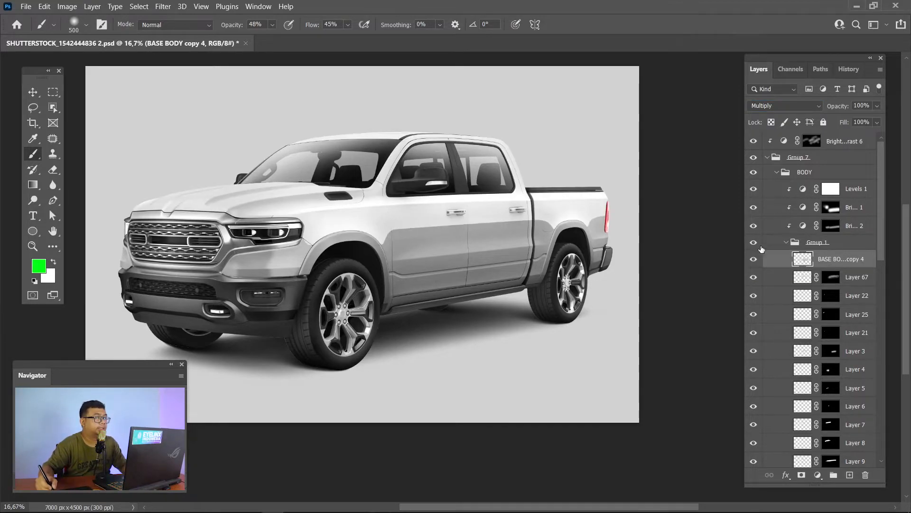
left_click(802, 476)
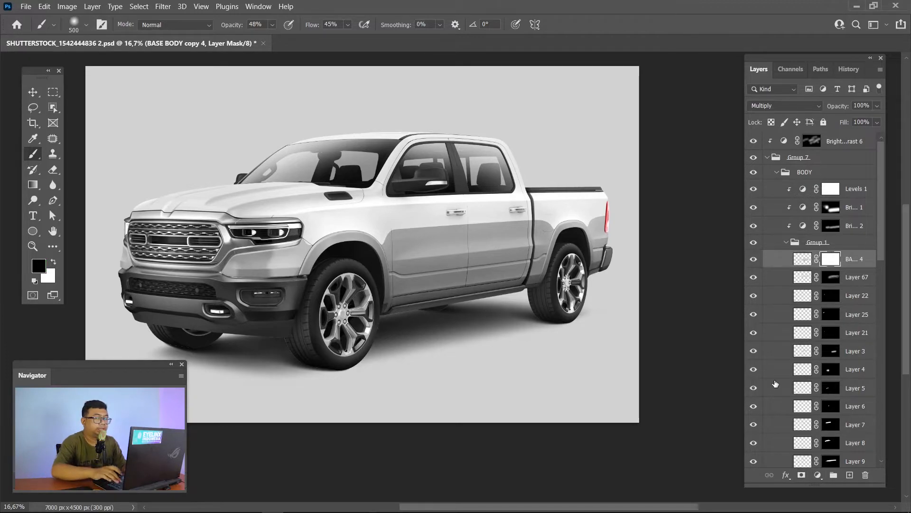
key("x")
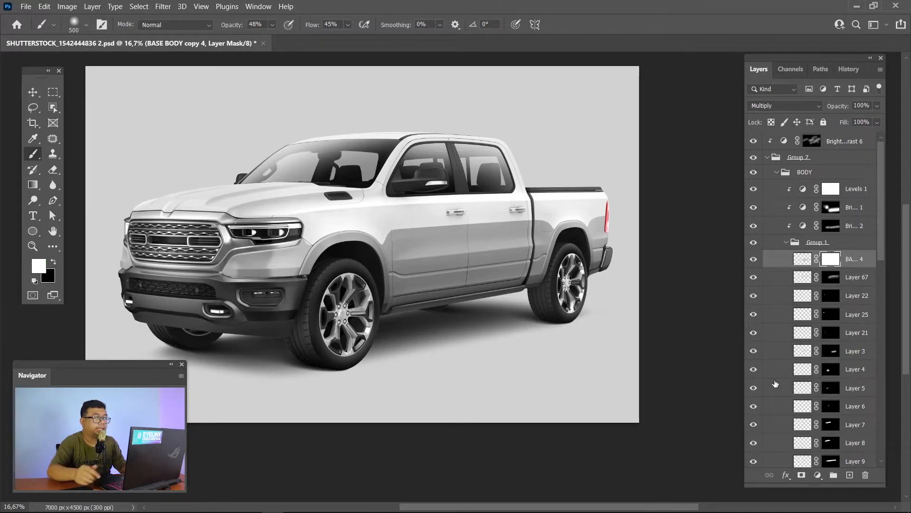
left_click(802, 260, "ctrl")
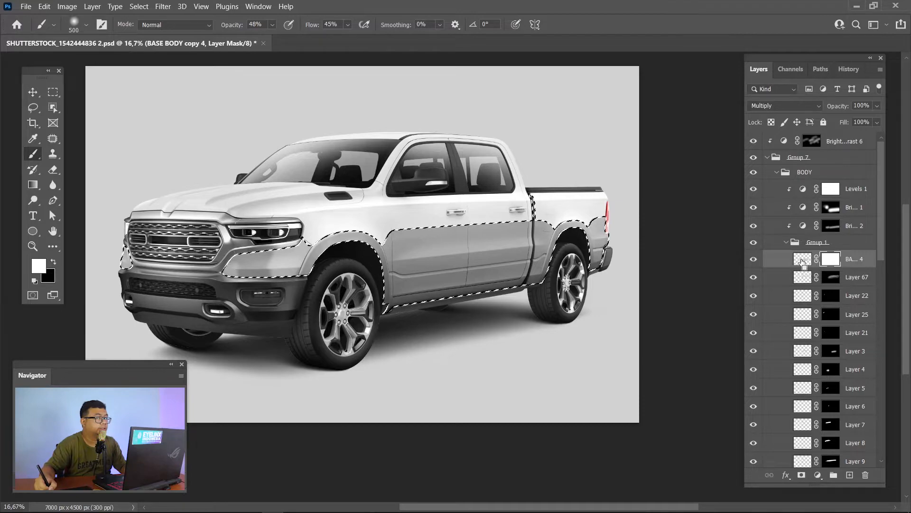
key("ctrl+i")
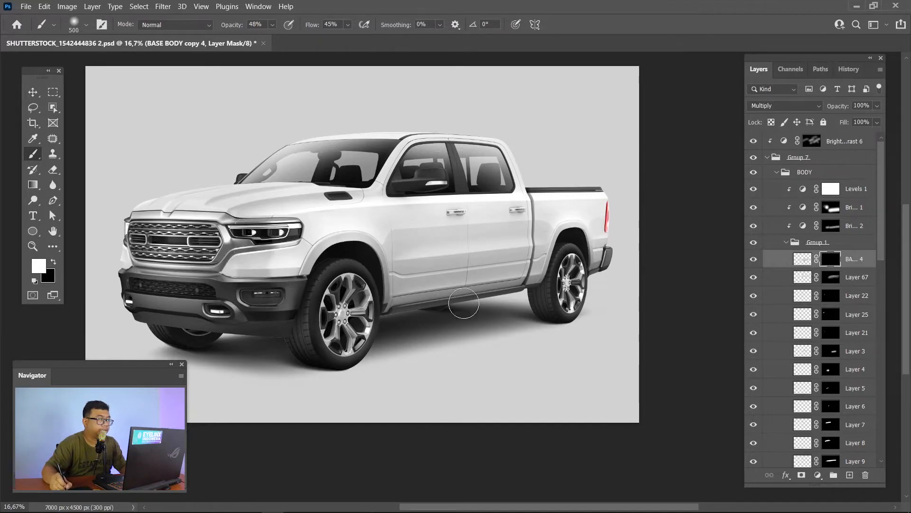
Paint white on the Multiply copy's mask along the lower body side with a soft brush of 500 to 900 px.
mouse_move(463, 305)
left_mouse_down()
mouse_move(499, 301)
mouse_move(443, 305)
mouse_move(625, 264)
mouse_move(578, 281)
left_mouse_up()
key("bracketright")
key("bracketright")
key("bracketright")
key("bracketright")
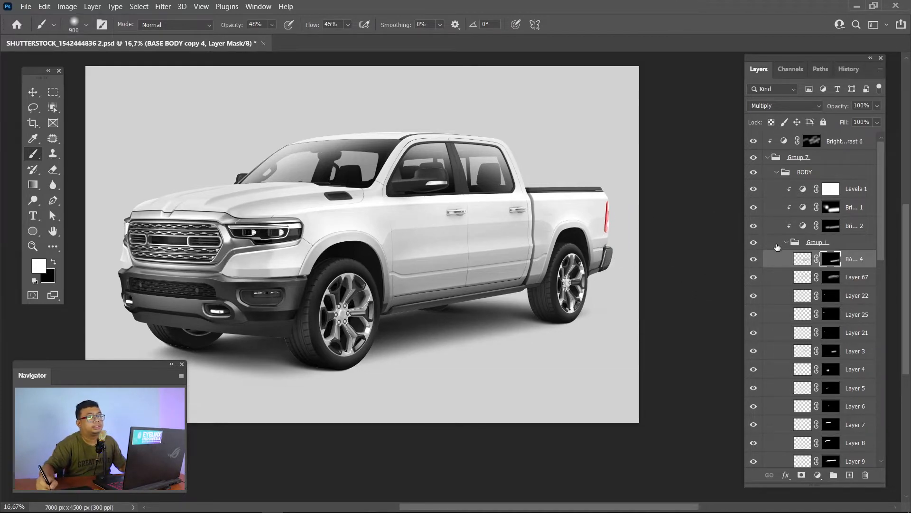
Compare the body with the masked BASE BODY copy directly above BASE BODY hidden and shown.
left_click_drag(881, 248, 806, 390)
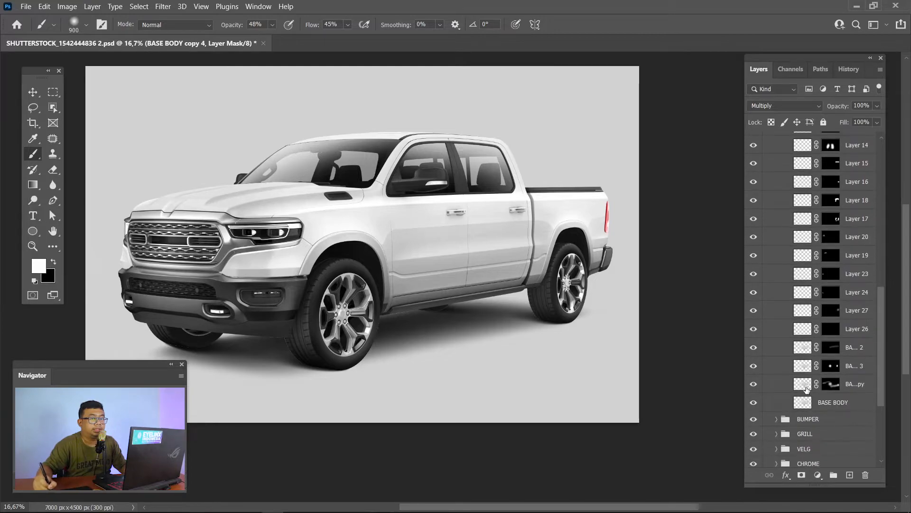
left_click(754, 386)
left_click(754, 387)
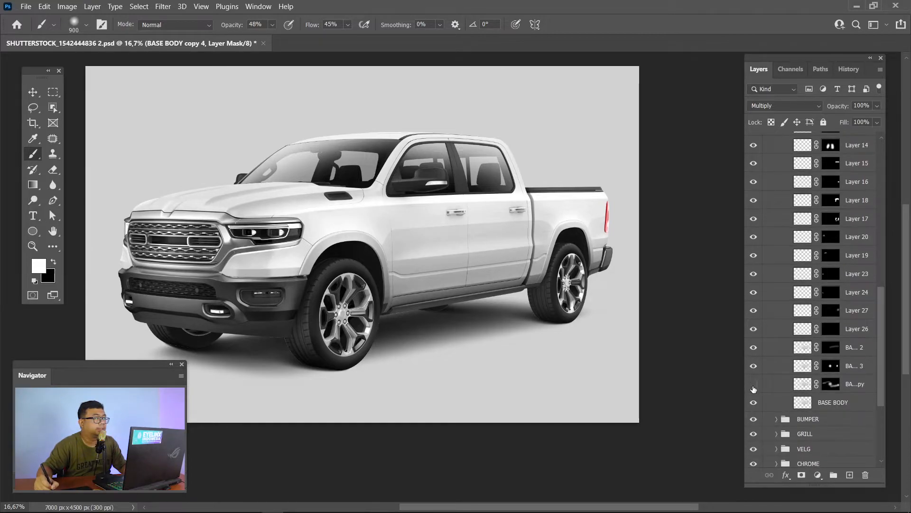
left_click(754, 386)
left_click(754, 385)
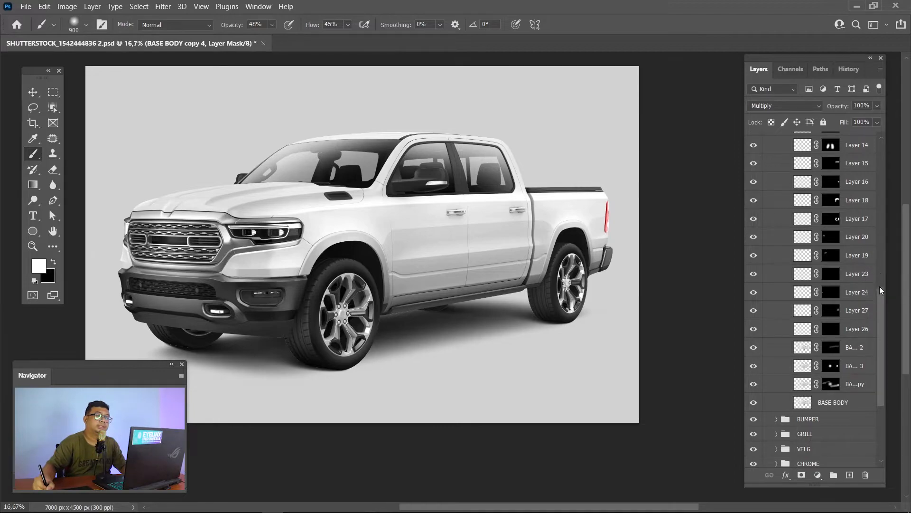
Collapse the BODY group and expand the KACA glass group.
left_click_drag(881, 287, 884, 134)
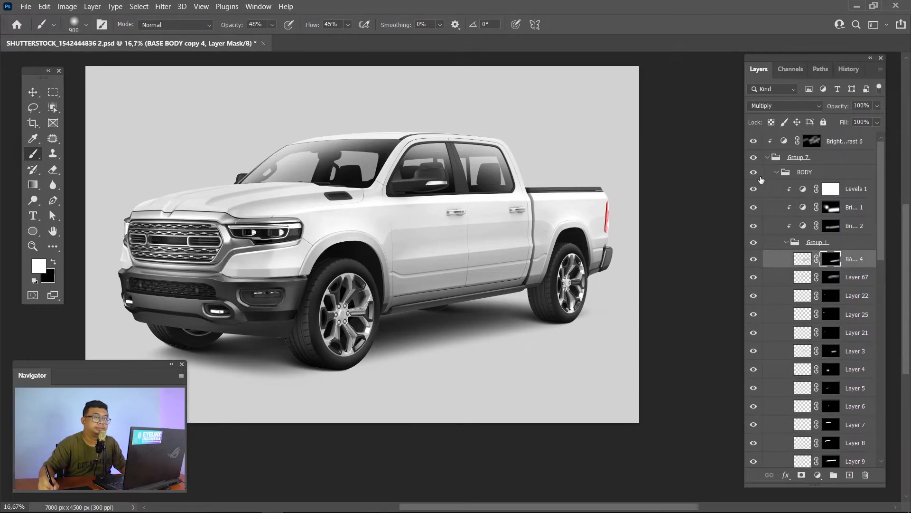
left_click(780, 175)
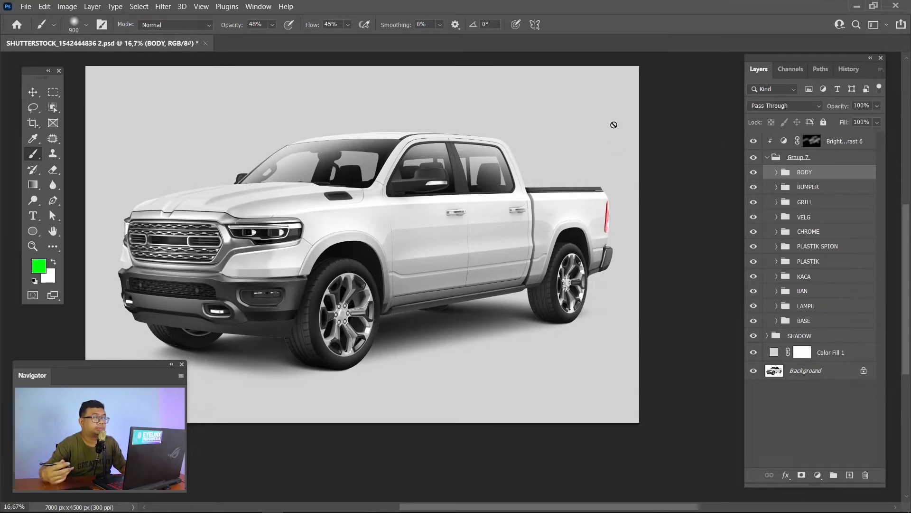
left_click_drag(612, 135, 667, 138)
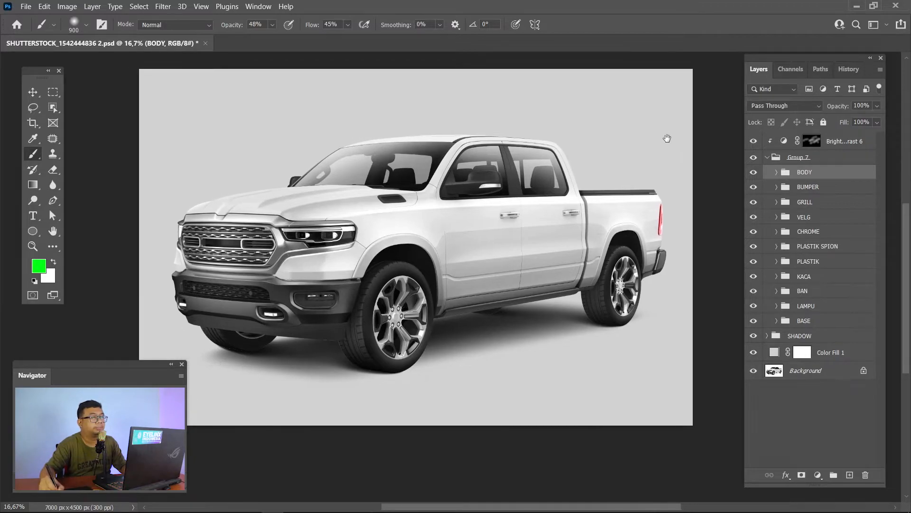
key("ctrl+minus")
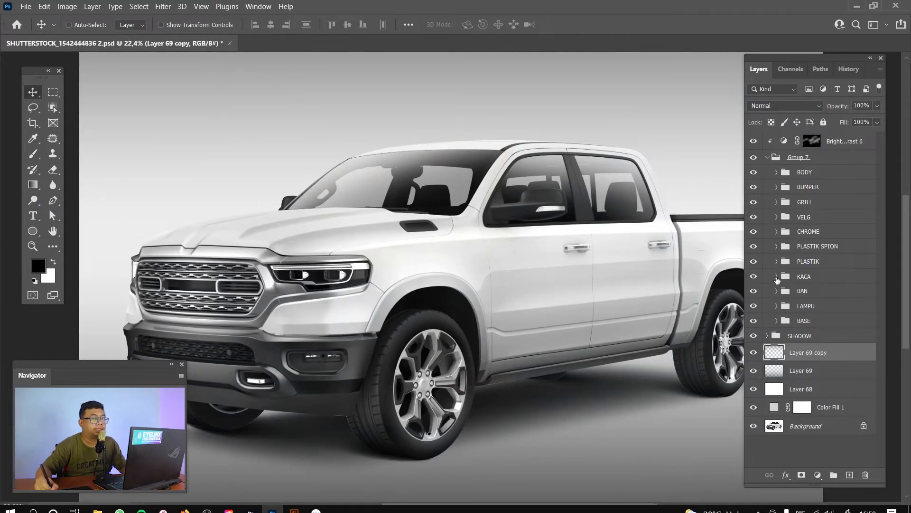
left_click(777, 277)
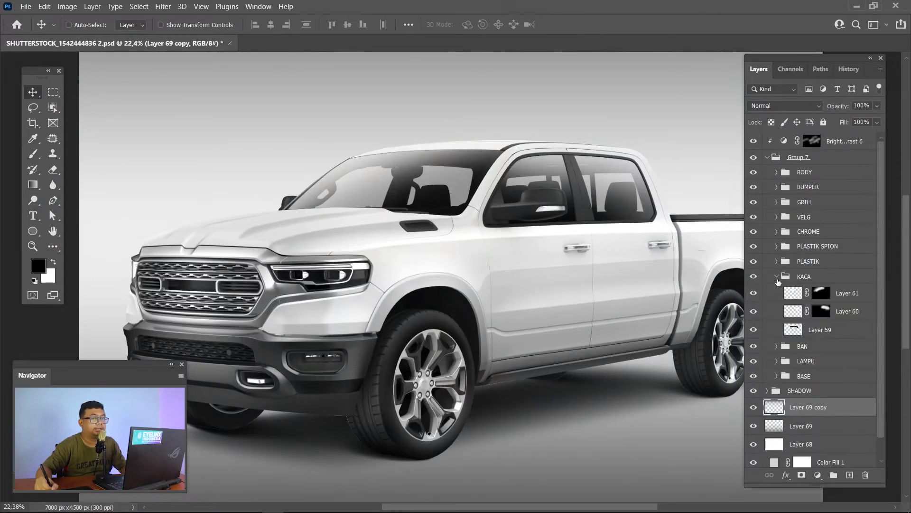
left_click(792, 330, "ctrl")
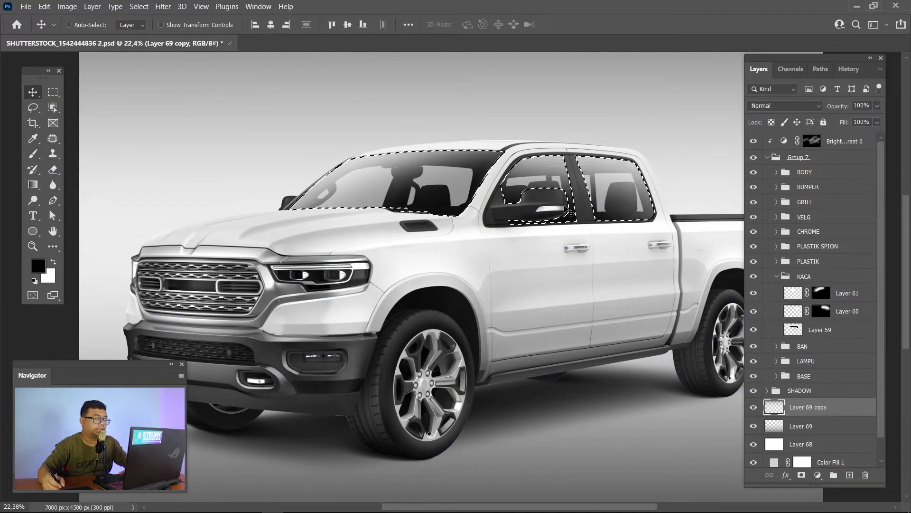
key("l")
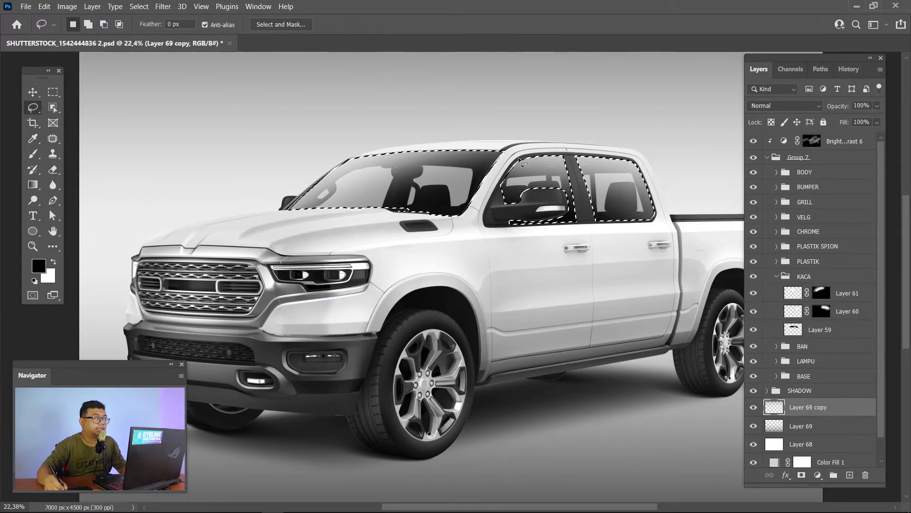
key("ctrl+d")
key("super")
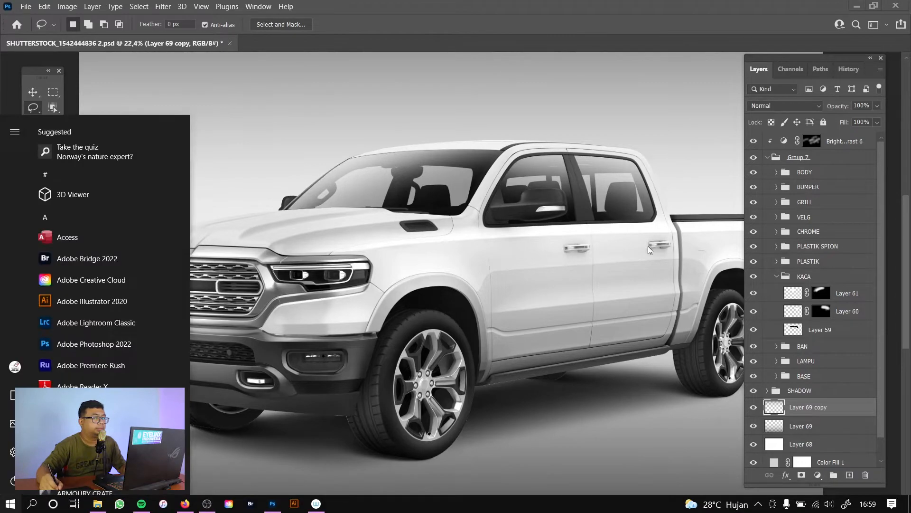
key("super")
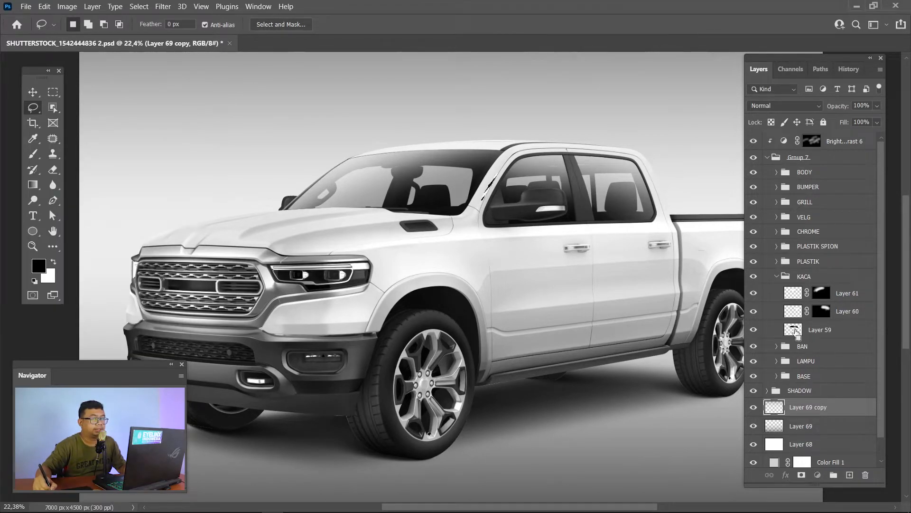
Load Layer 59's glass outline as a selection and subtract the windshield with the Lasso, keeping only the side windows.
left_click(796, 332, "ctrl")
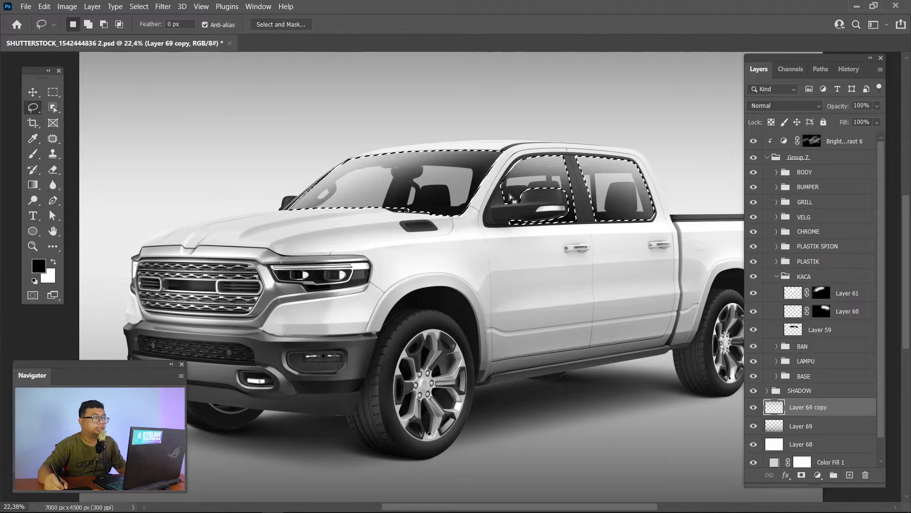
key("alt")
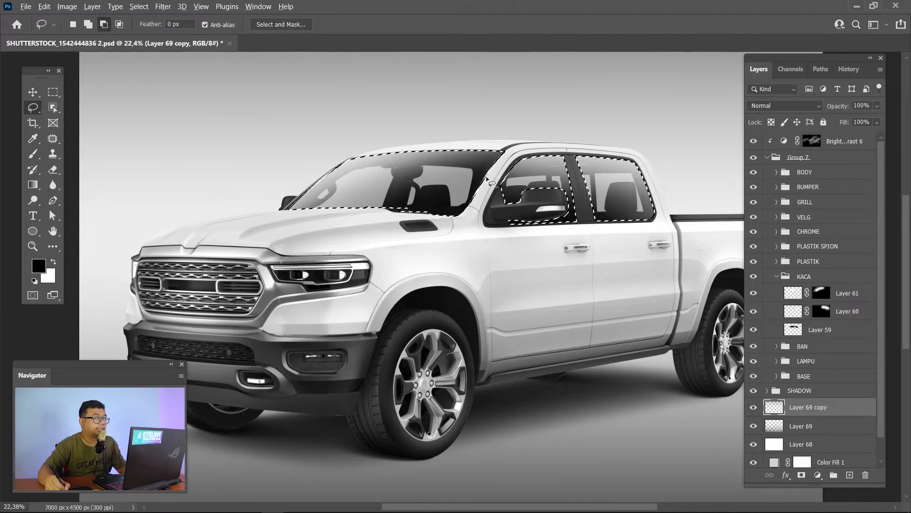
mouse_move(488, 181)
left_mouse_down()
mouse_move(459, 230)
mouse_move(254, 215)
mouse_move(291, 157)
mouse_move(480, 119)
mouse_move(527, 142)
left_mouse_up()
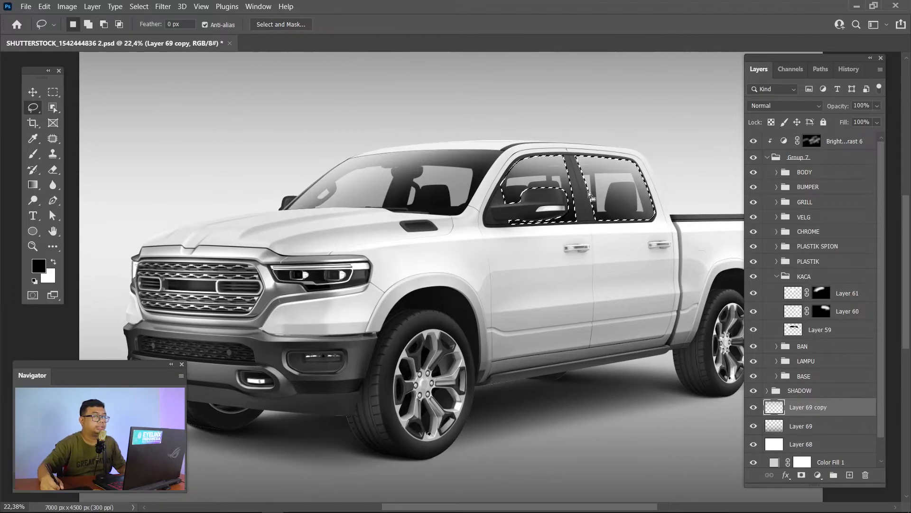
Create a new layer above Layer 61, fill the side-window selection with white and deselect.
left_click(852, 297)
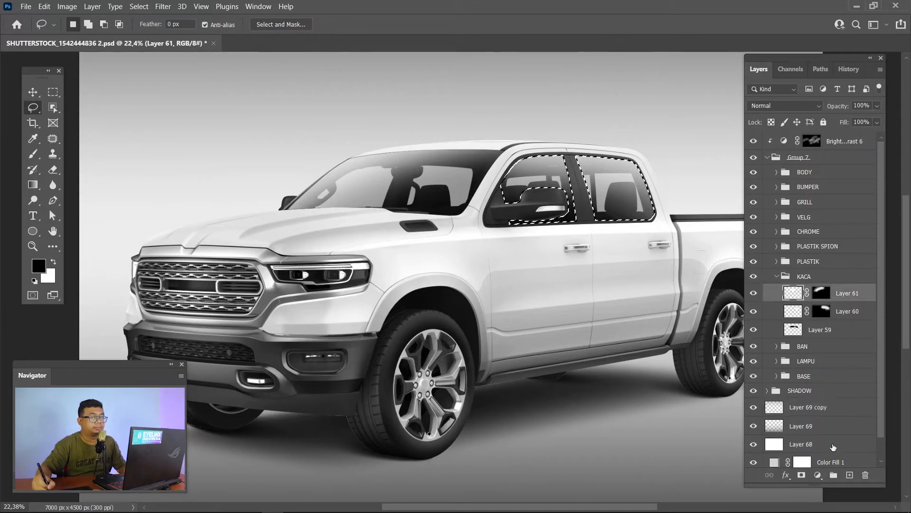
left_click(850, 474)
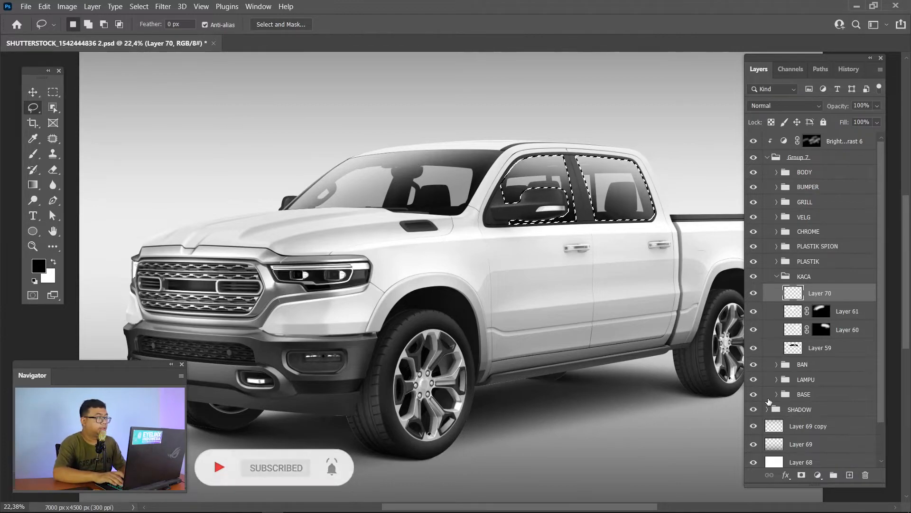
key("ctrl+BackSpace")
key("ctrl+d")
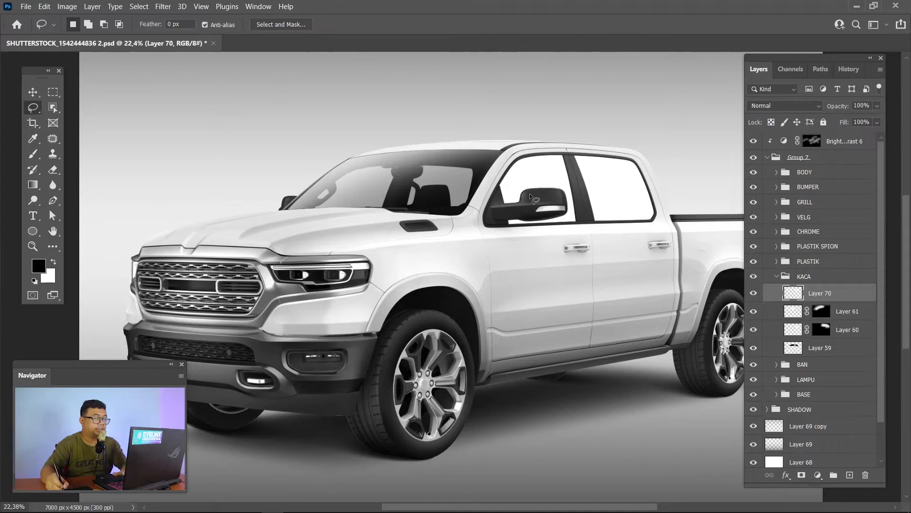
Draw a closed Pen path with a curved upper edge around the lower half of both side windows and convert it to a selection.
key("p")
left_click(485, 202)
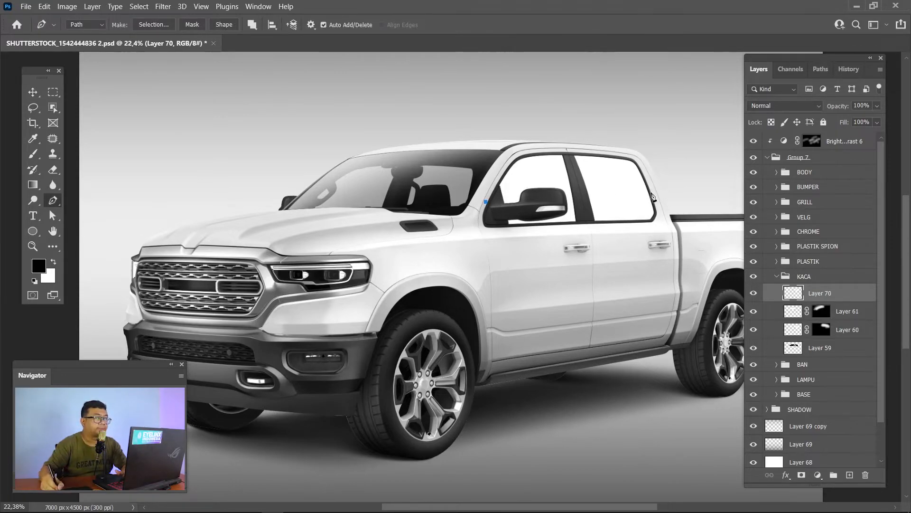
left_click_drag(659, 181, 699, 179)
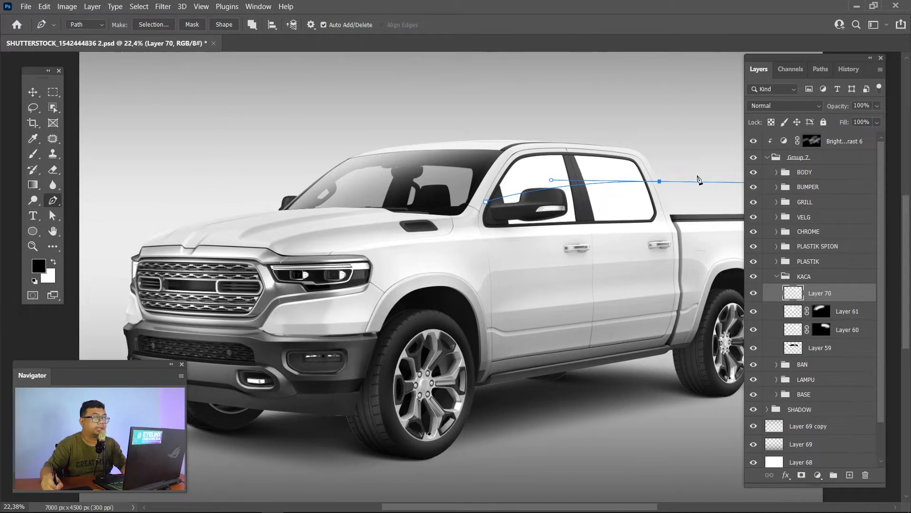
left_click(660, 182, "alt")
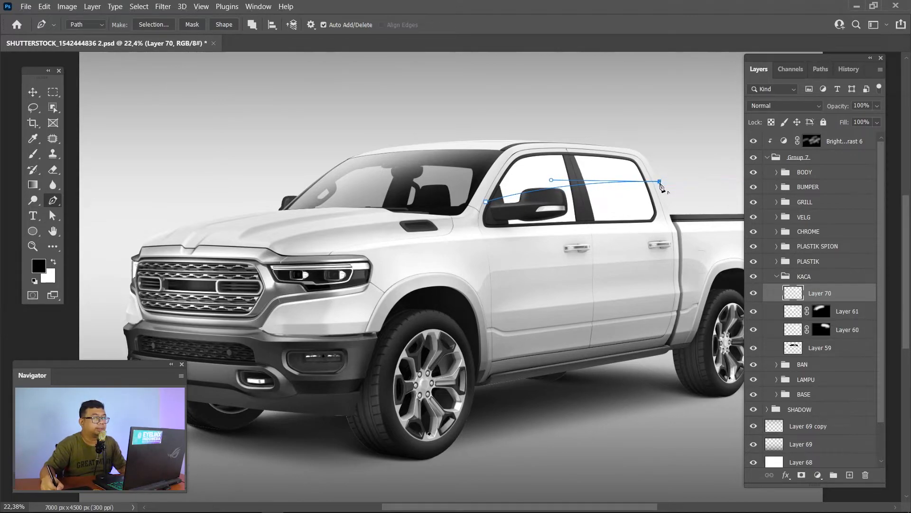
left_click(678, 235)
left_click(491, 251)
left_click(460, 229)
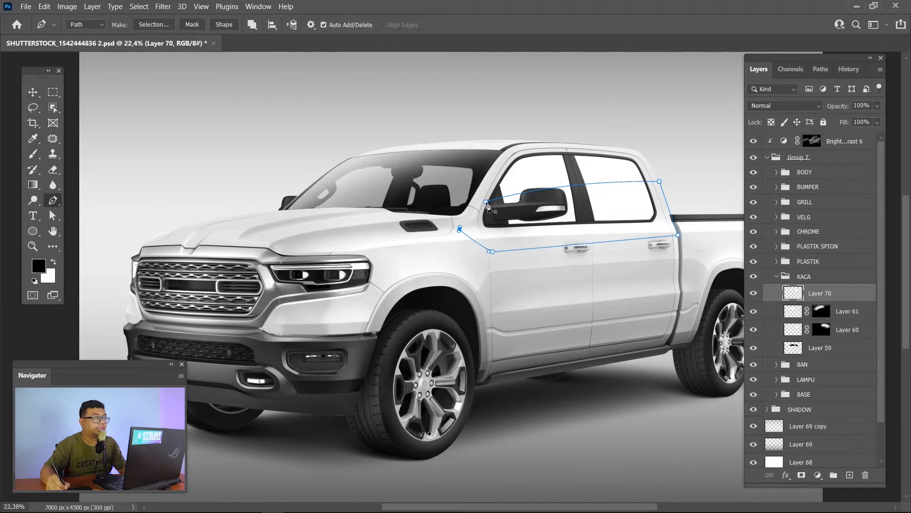
left_click(486, 203)
key("ctrl+Return")
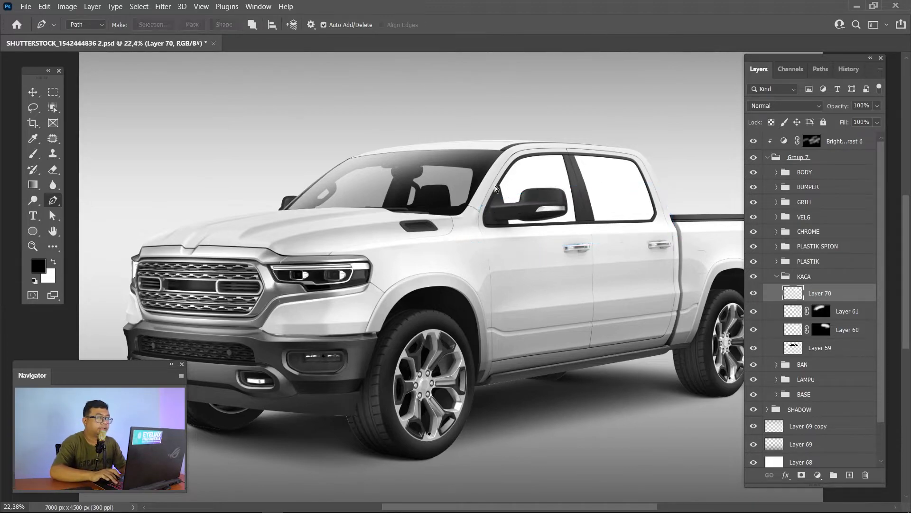
Feather the selection by 0.5 pixels, delete the white inside it from Layer 70 and deselect.
key("m")
right_click(625, 198)
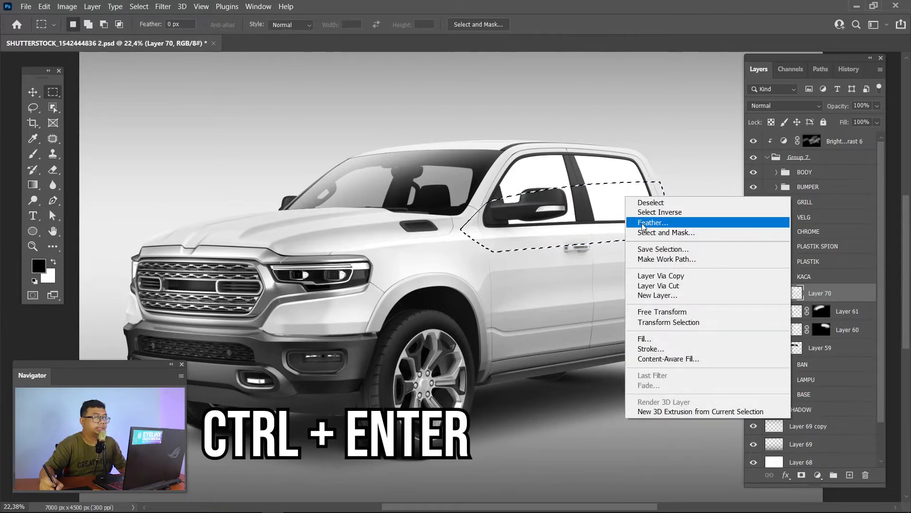
left_click(645, 224)
type("0.5")
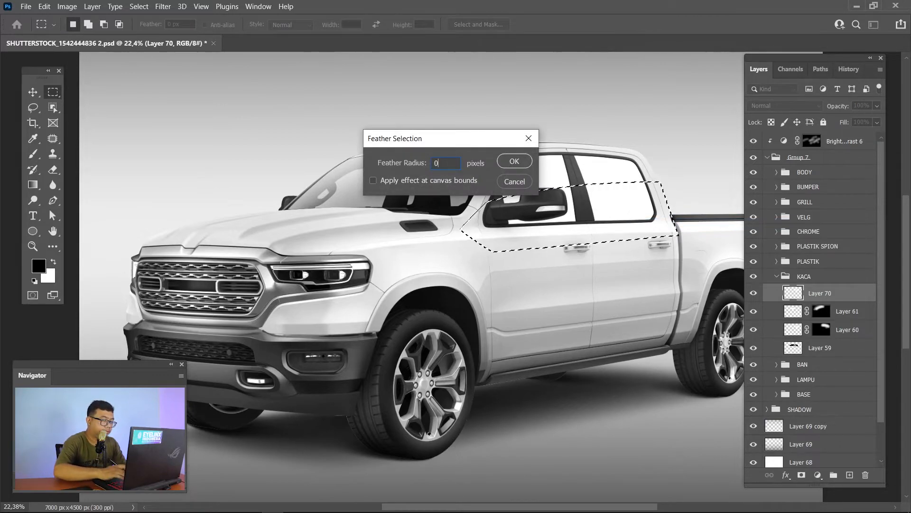
key("Return")
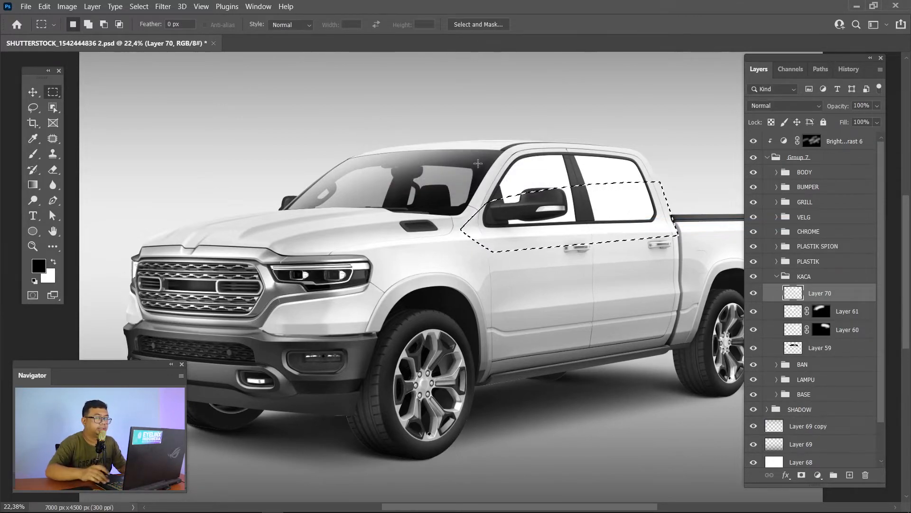
key("Delete")
key("ctrl+d")
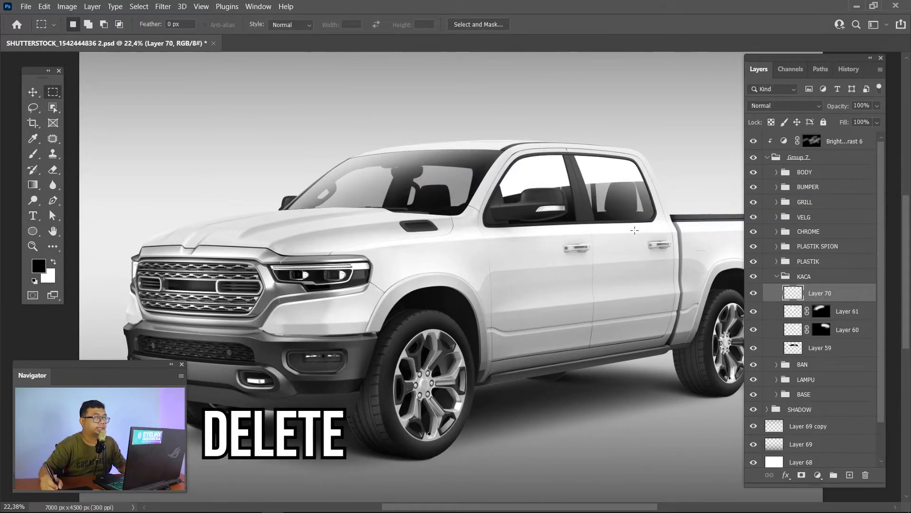
Add an inverted black mask to Layer 70 and set the white brush to 27% opacity and 21% flow.
left_click(801, 475)
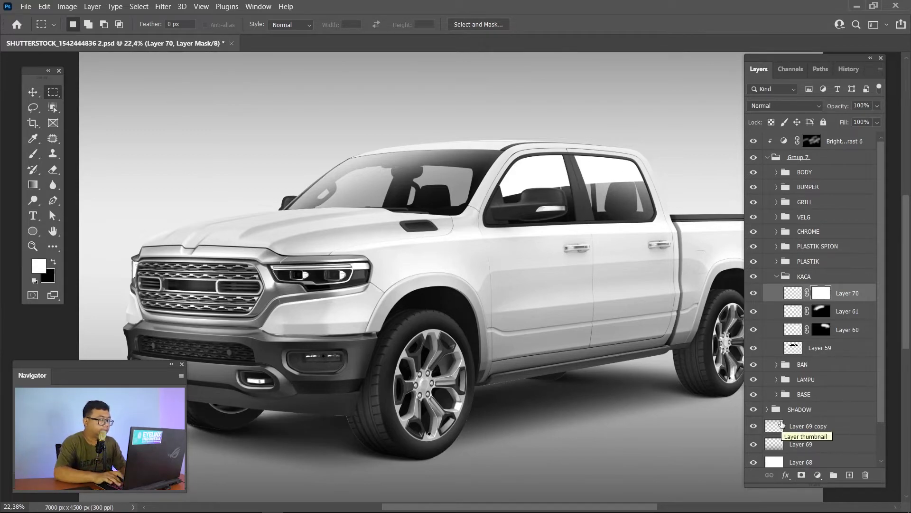
key("ctrl+i")
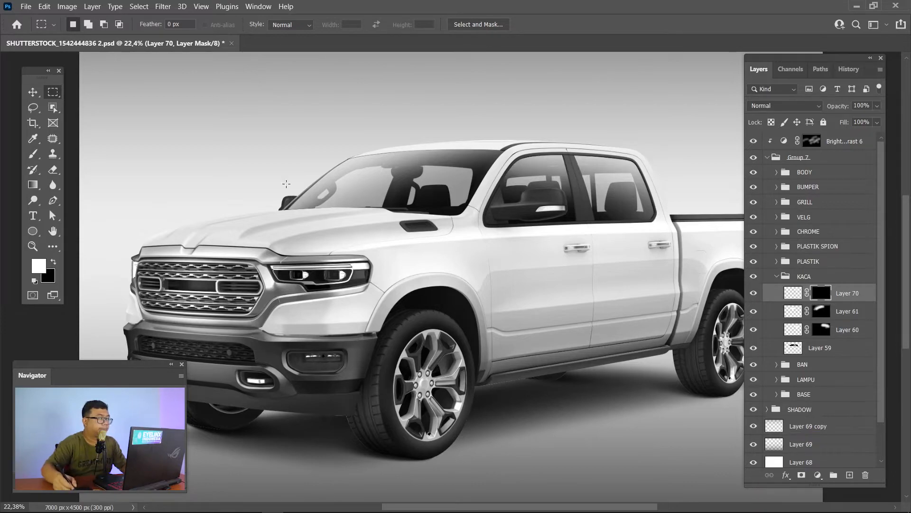
key("b")
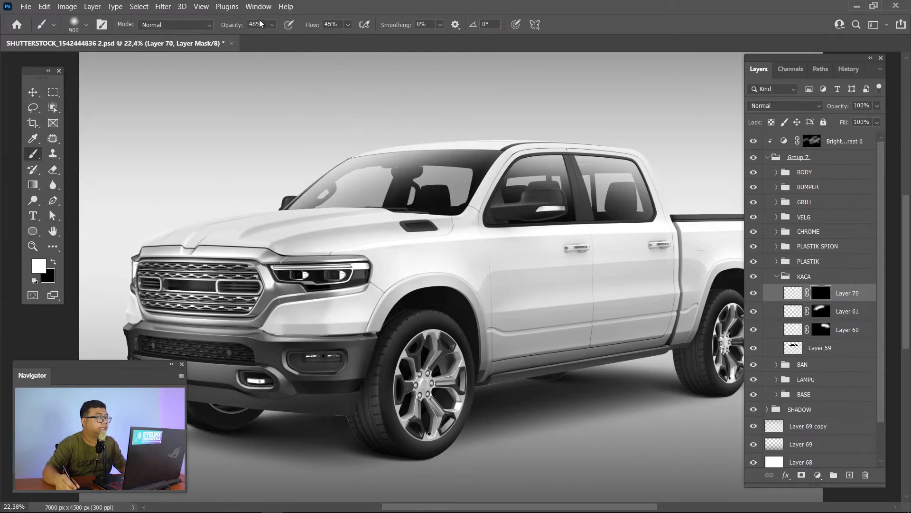
left_click(274, 27)
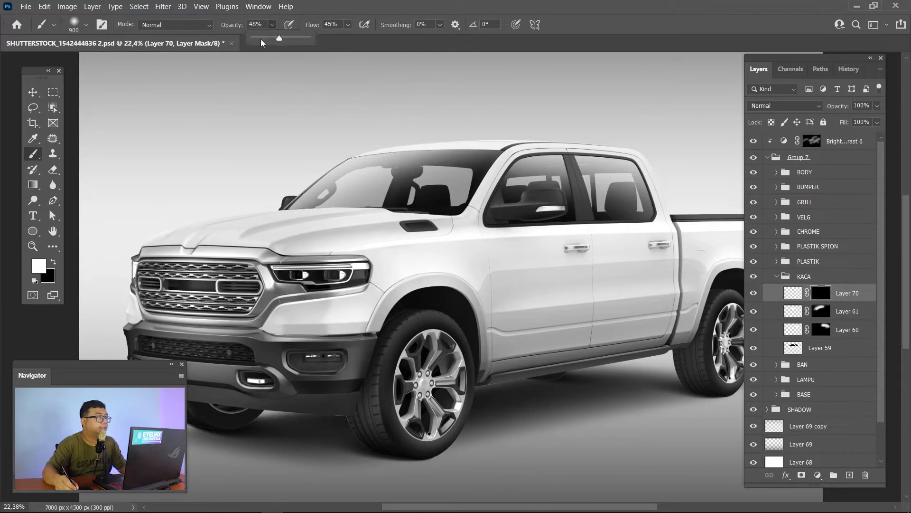
left_click(348, 25)
left_click_drag(354, 38, 339, 38)
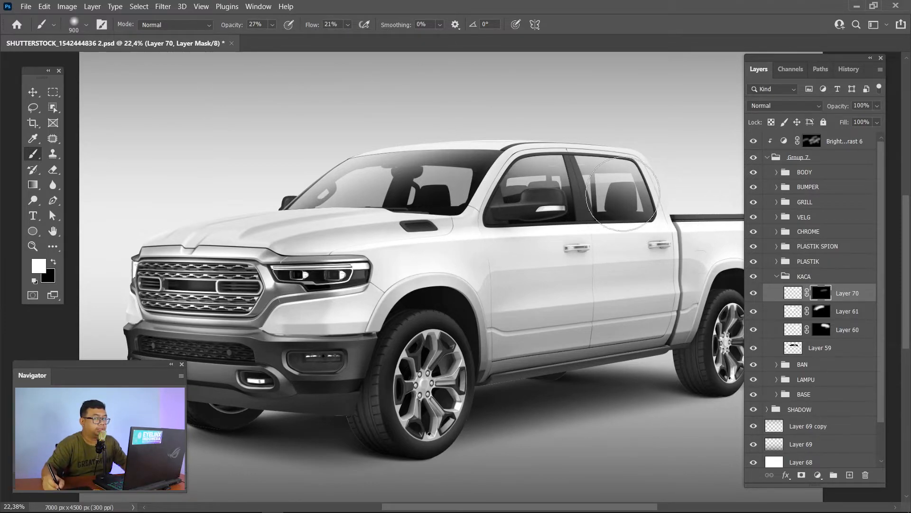
Reduce the brush size to 300 for painting the window reflection on Layer 70's mask.
key("bracketleft")
key("bracketleft")
key("bracketleft")
key("bracketleft")
key("bracketleft")
key("bracketleft")
key("bracketleft")
key("bracketleft")
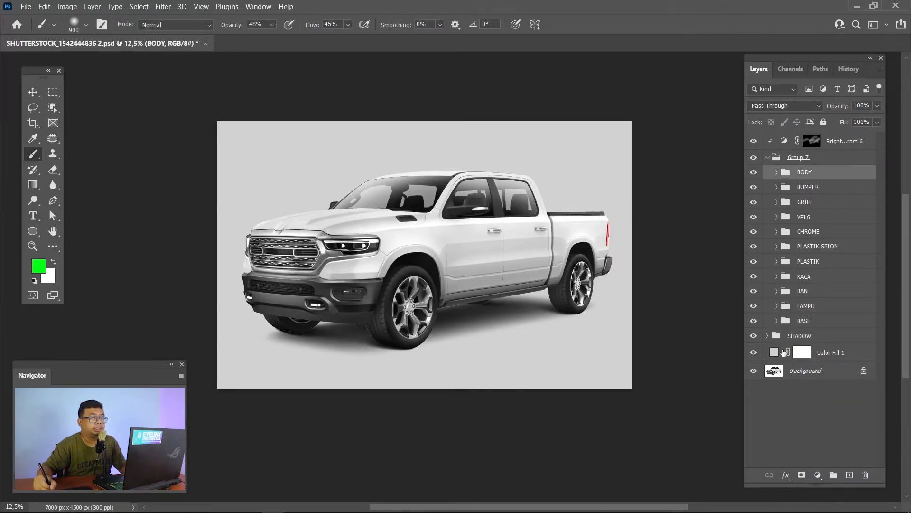
Compare the truck's background with the Color Fill 1 layer hidden and shown.
left_click(754, 353)
left_click(758, 355)
left_click(759, 354)
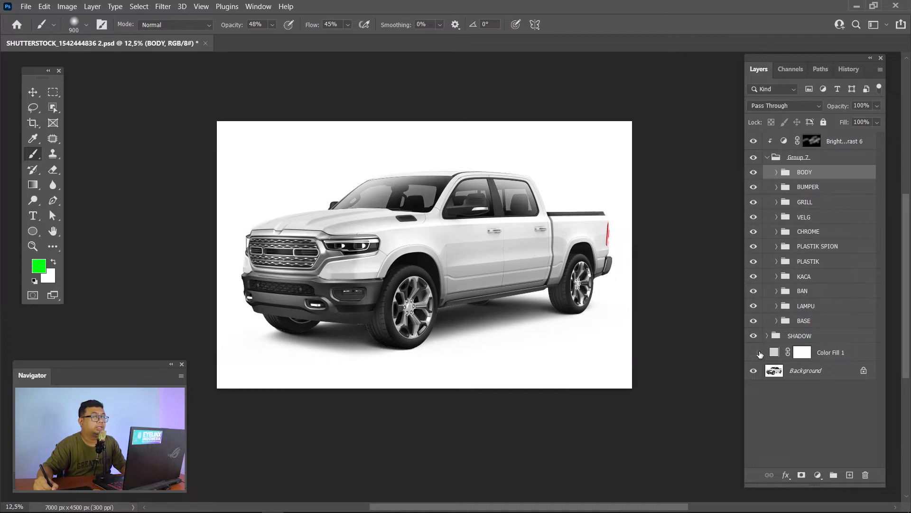
left_click(759, 354)
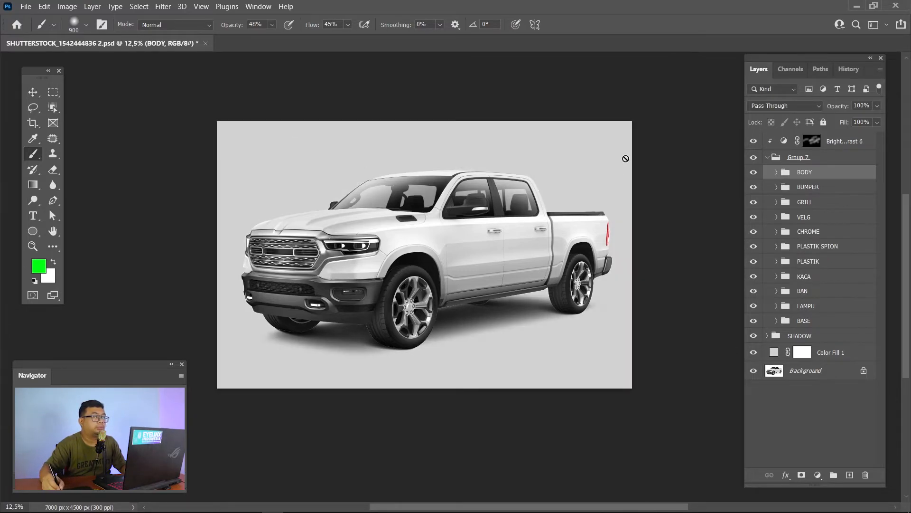
Create a new layer above Color Fill 1 and fill it with white.
left_click(841, 356)
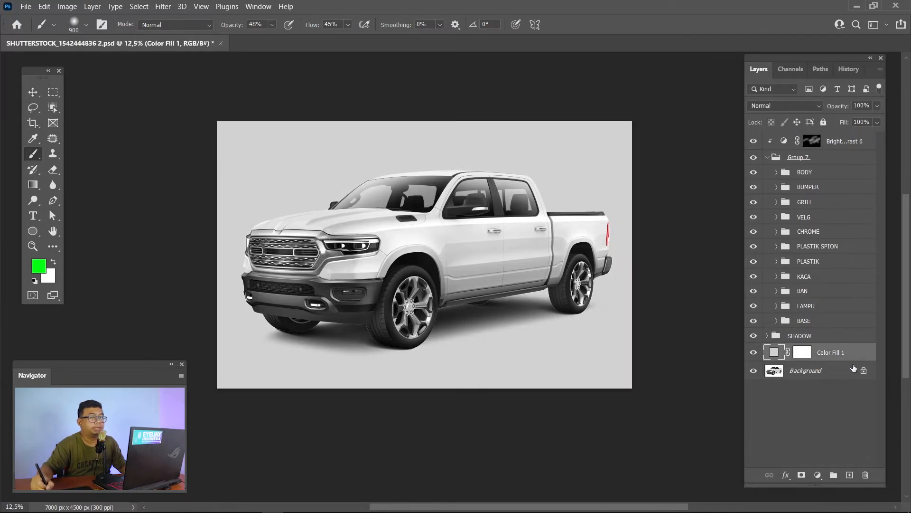
left_click(850, 476)
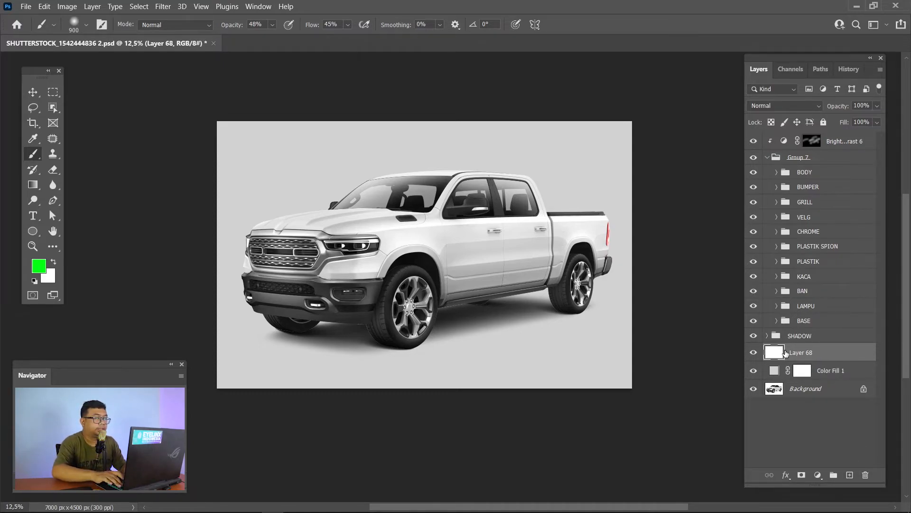
key("ctrl+BackSpace")
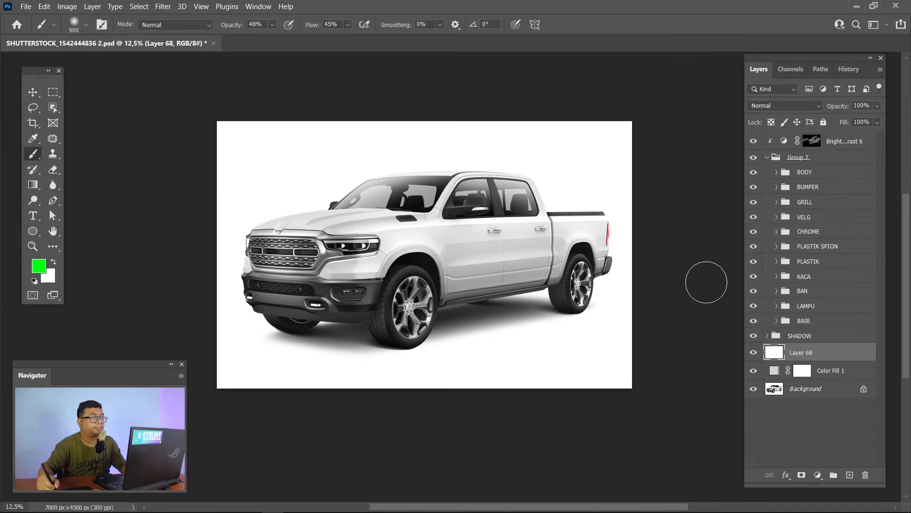
left_click_drag(632, 285, 652, 279)
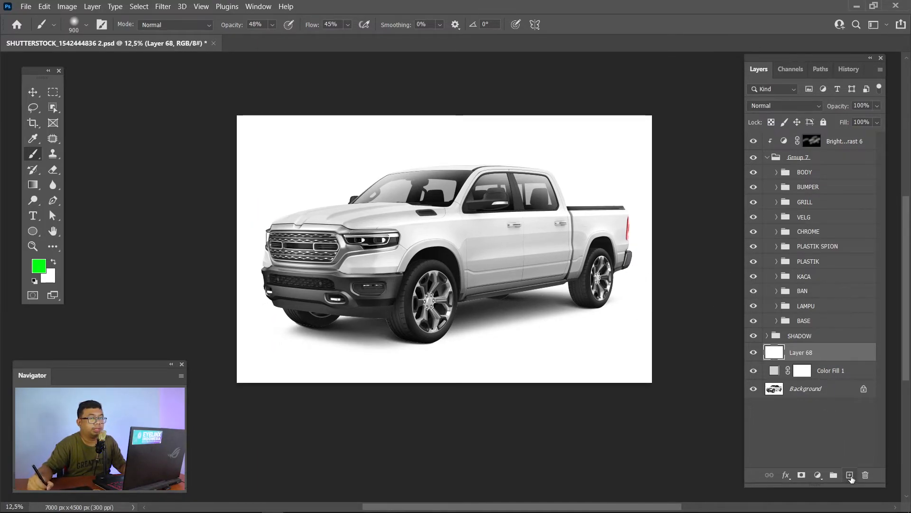
Create a layer above the white fill and prepare the Gradient tool with default black and white colours and the Basics presets open.
left_click(849, 475)
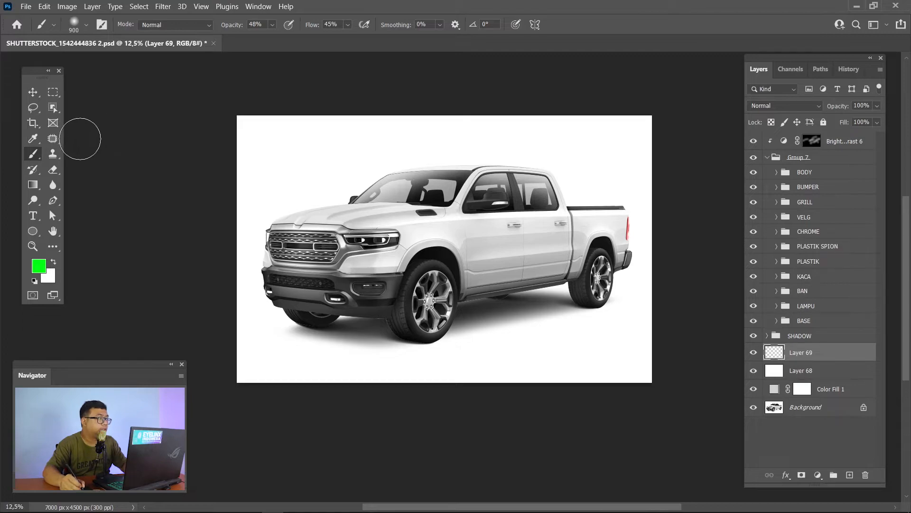
left_click(38, 186)
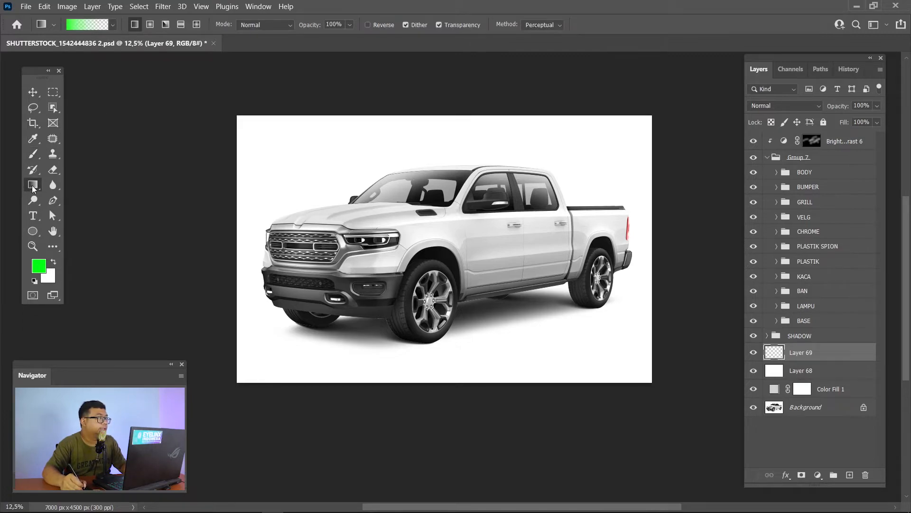
left_click(35, 281)
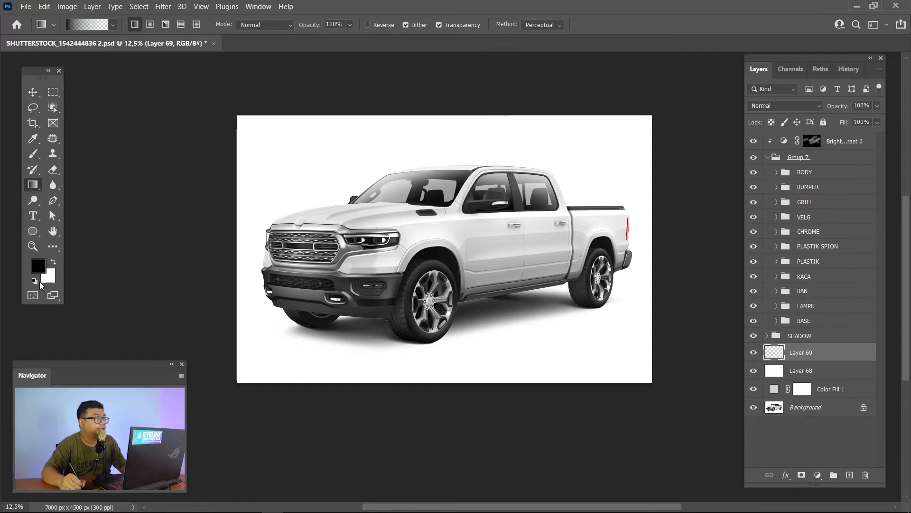
left_click(112, 25)
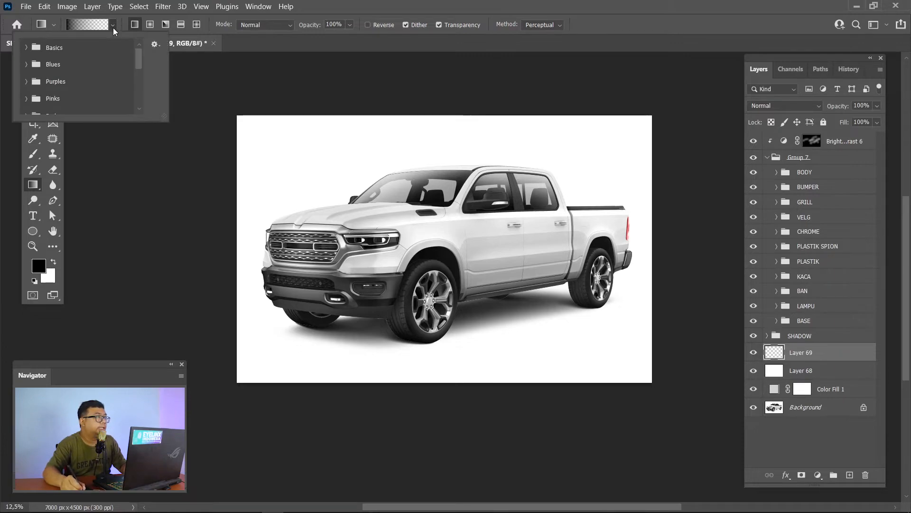
left_click(26, 47)
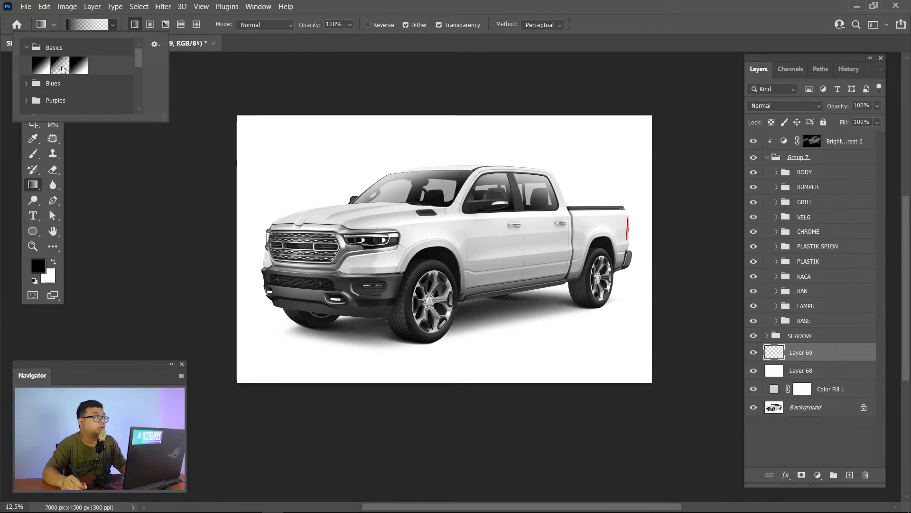
left_click(244, 78)
left_click_drag(244, 77, 101, 76)
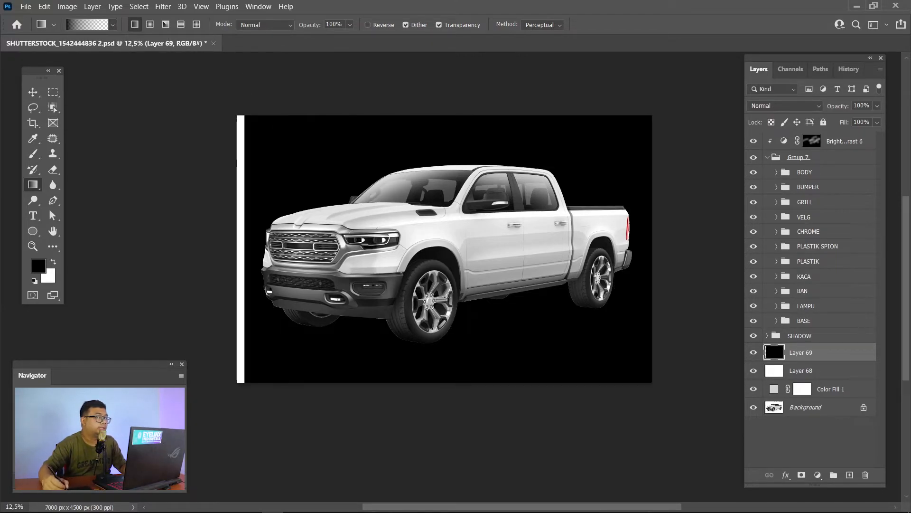
key("ctrl+z")
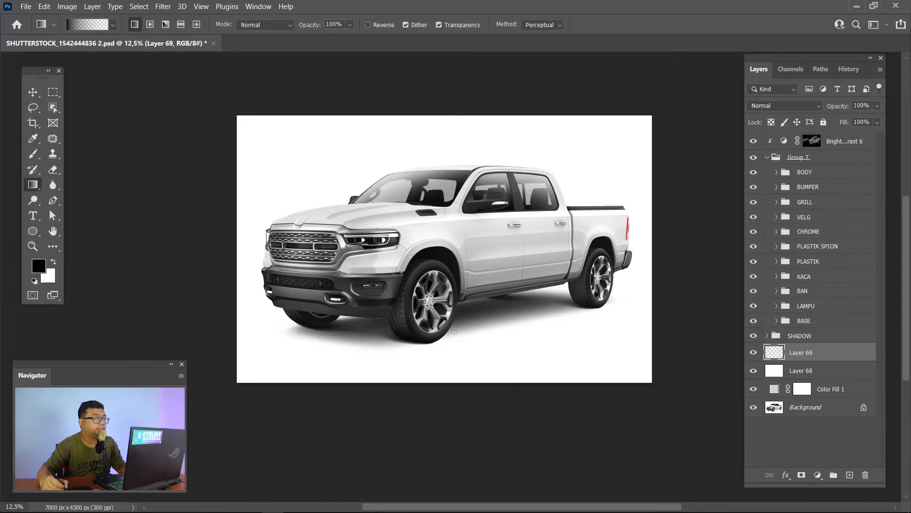
Draw a black-to-transparent gradient upward from the canvas's bottom edge and stretch its height to 167.93% about its centre.
left_click_drag(457, 392, 459, 273)
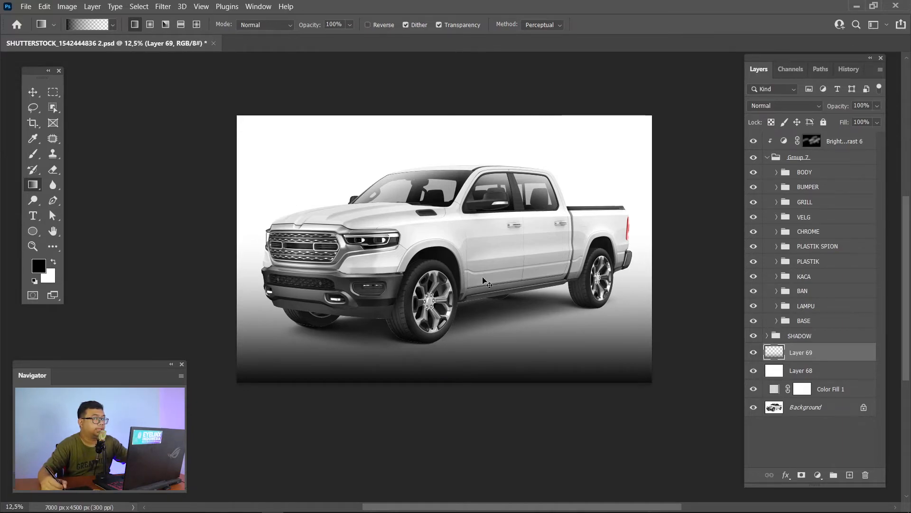
key("ctrl+t")
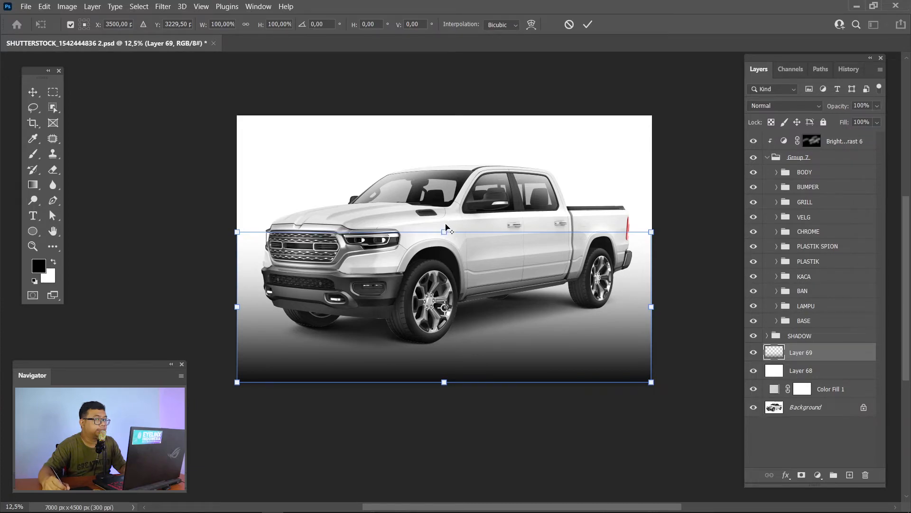
left_click_drag(444, 231, 464, 177)
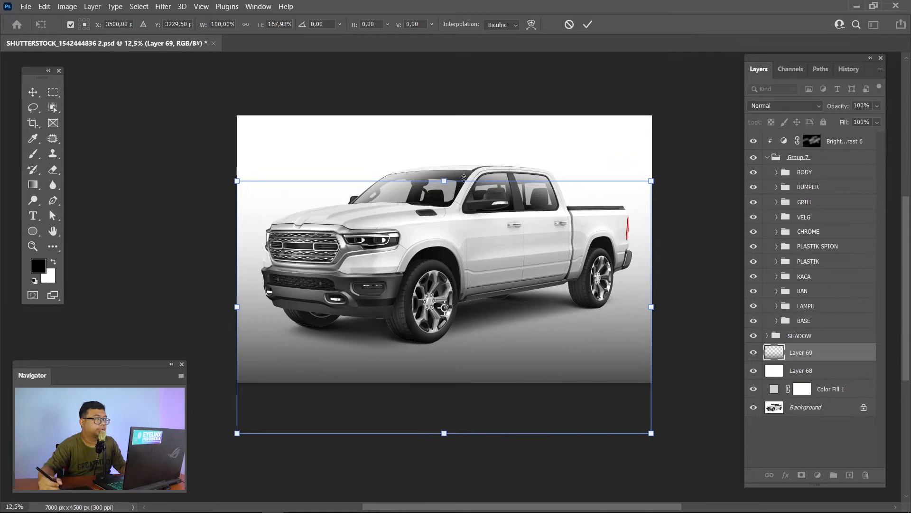
key("Return")
key("g")
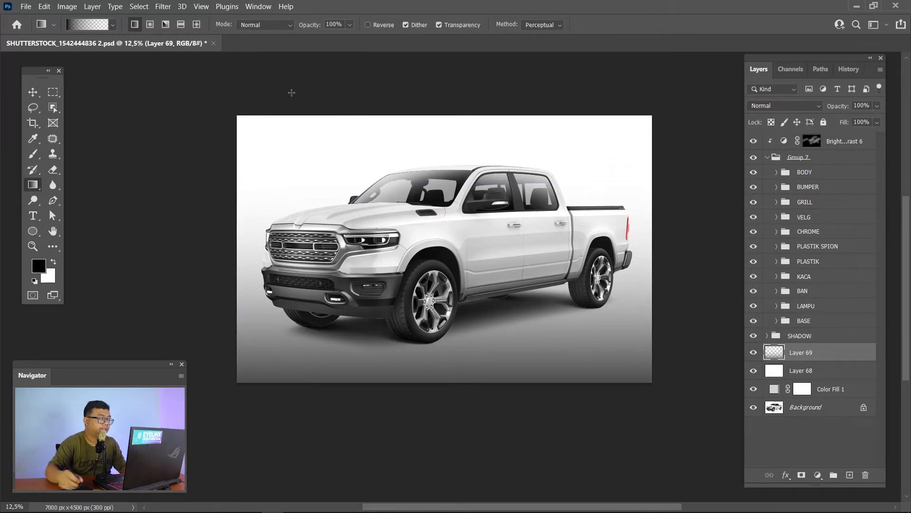
Duplicate the gradient layer, rotate the copy 180° and position it over the canvas's upper part so it fades downward.
key("ctrl+j")
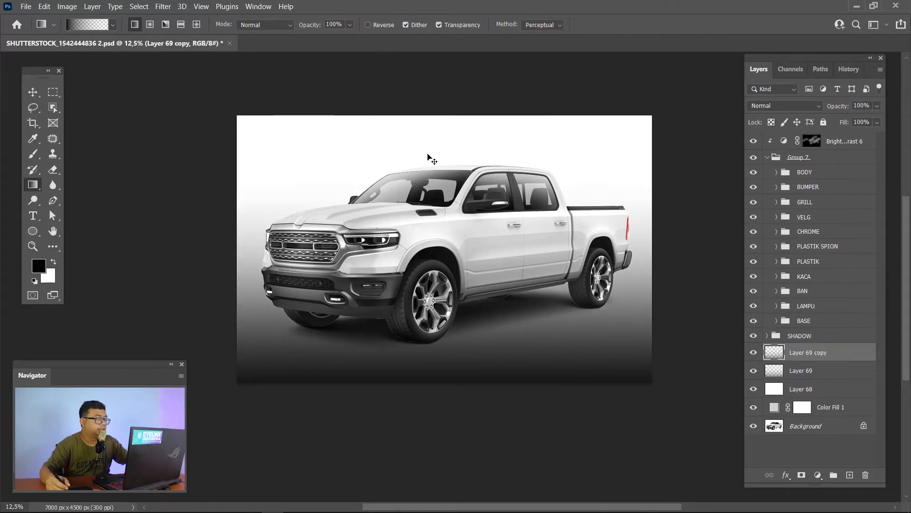
key("ctrl+t")
left_click_drag(218, 158, 600, 407)
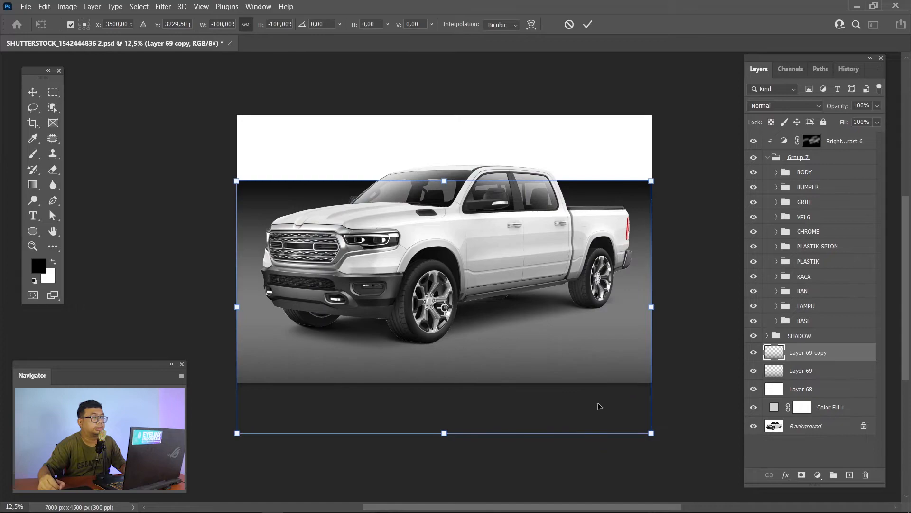
left_click_drag(535, 365, 539, 184)
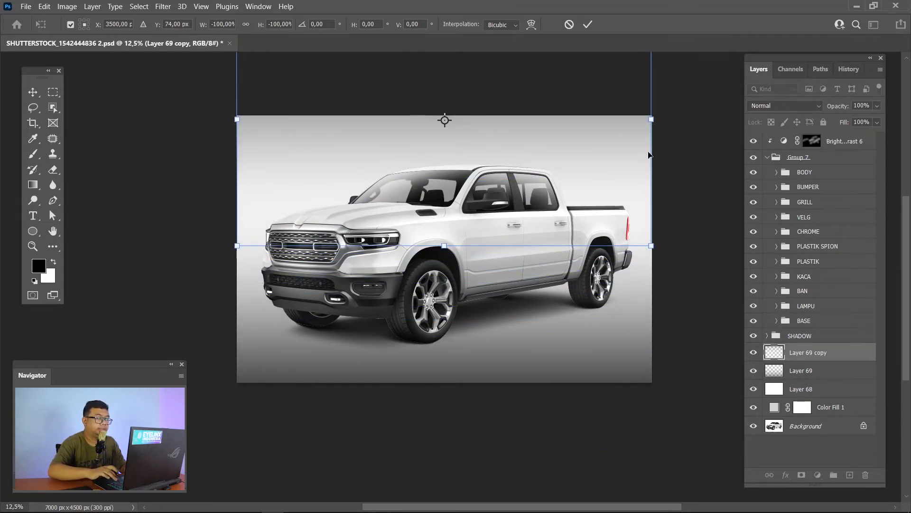
key("Return")
key("g")
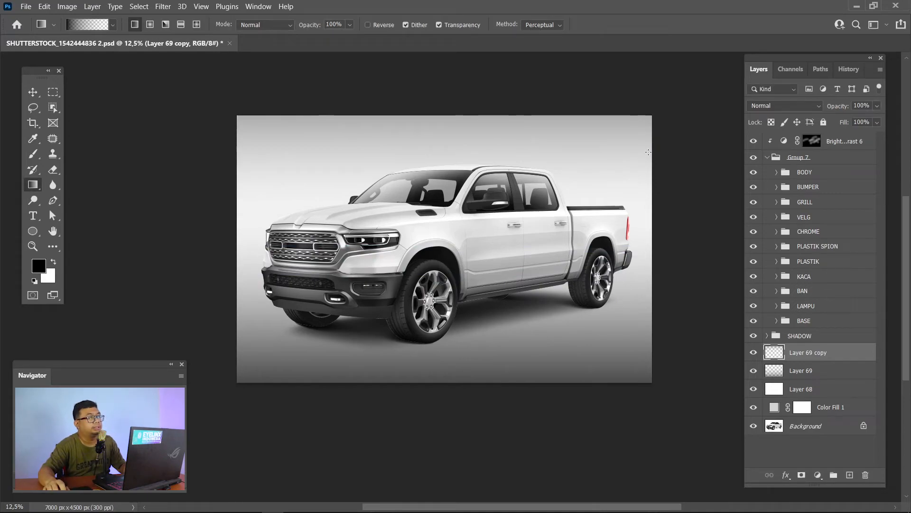
key("v")
left_click_drag(496, 143, 494, 152)
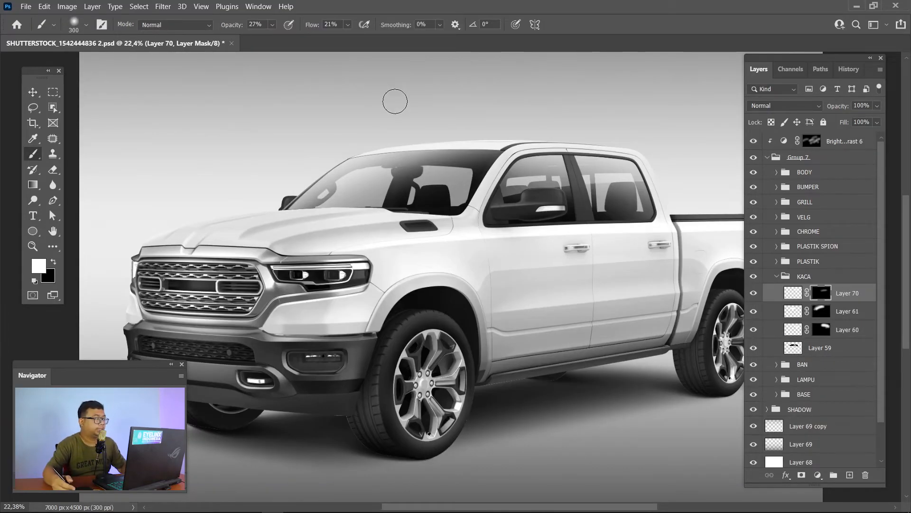
Hide the interface panels to review the pickup with its window reflection.
key("Tab")
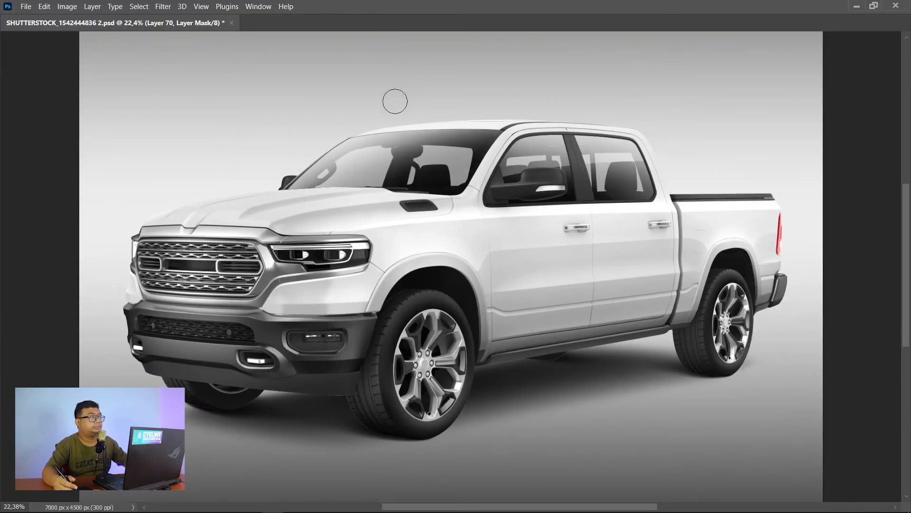